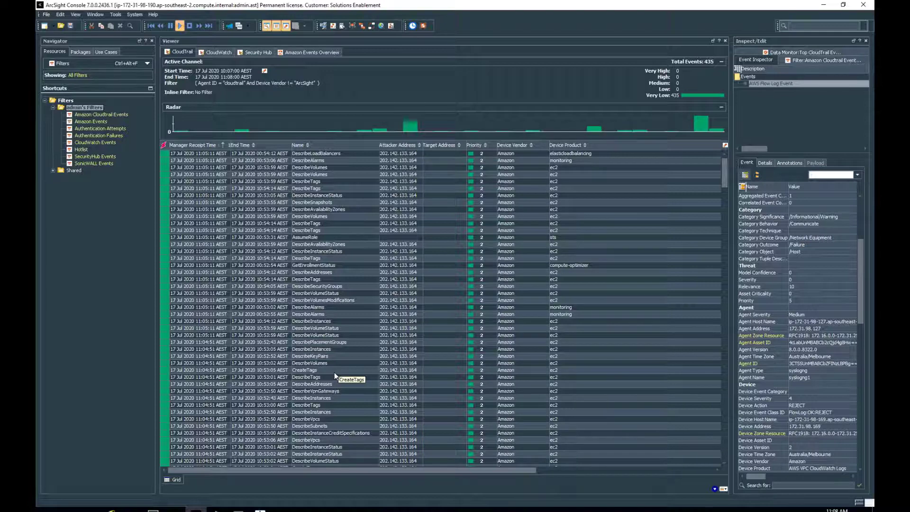
Look through the AWS API call events in the CloudTrail channel, ending on a DescribeTags event
click(304, 260)
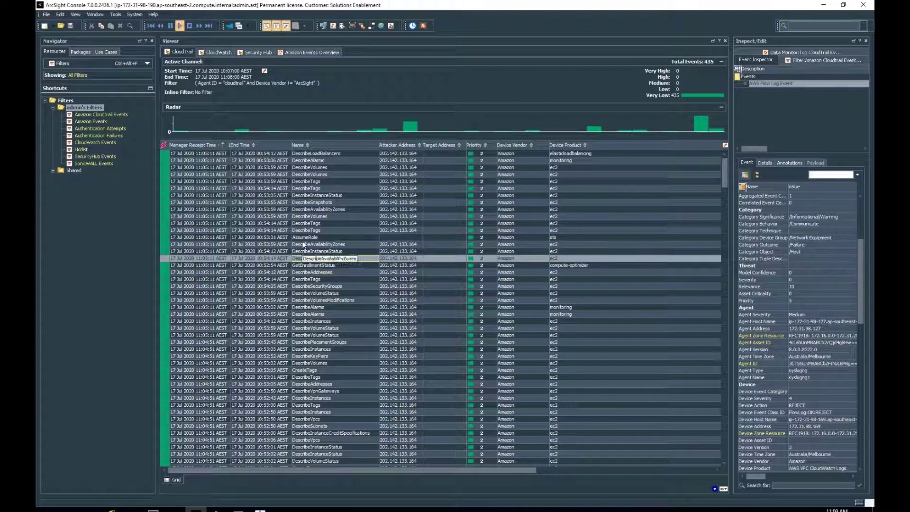
click(304, 237)
click(304, 203)
click(306, 182)
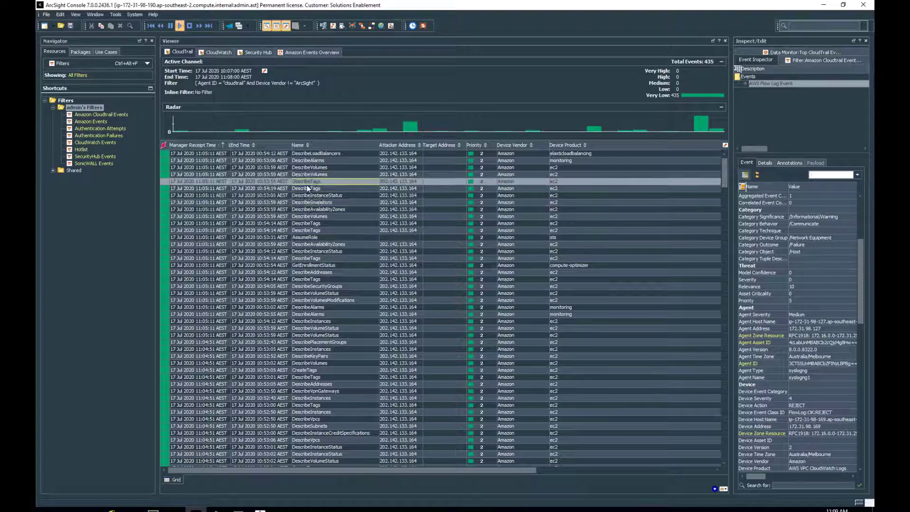
click(309, 189)
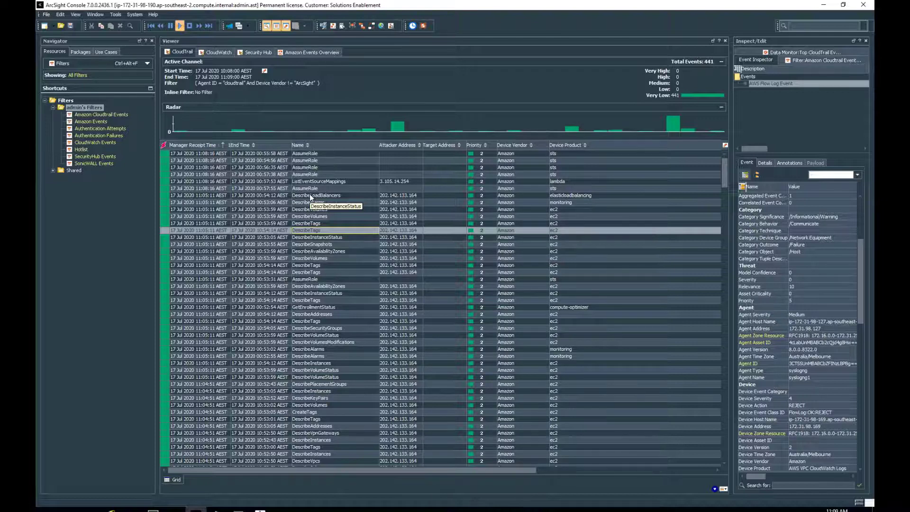
Review the AWS Flow Log events and the radar chart in the CloudWatch channel
click(217, 54)
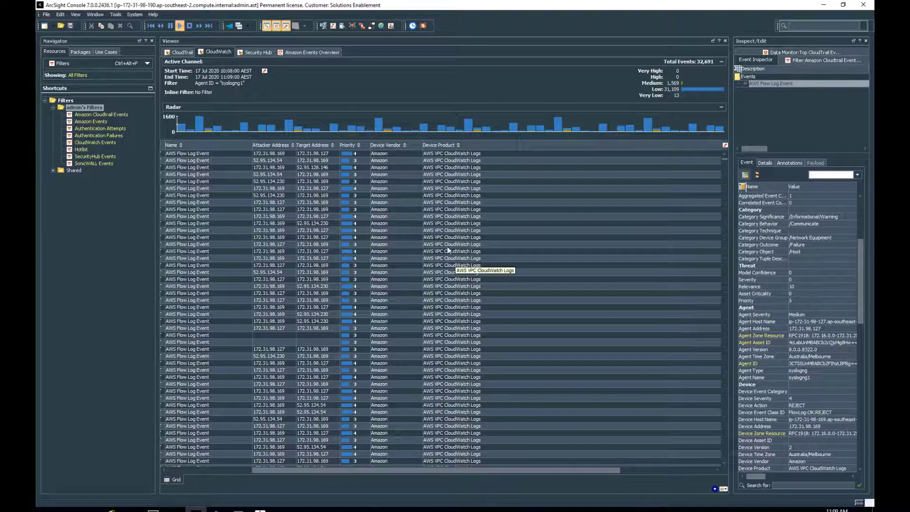
click(260, 161)
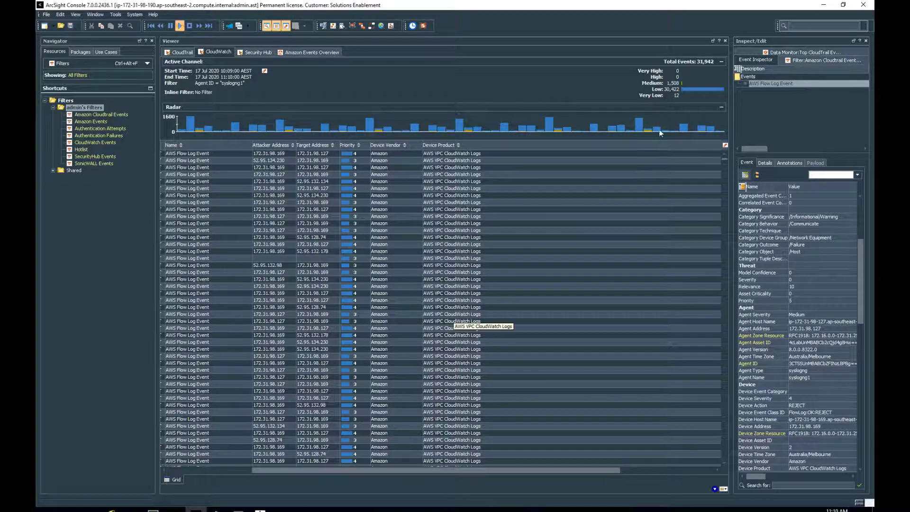
mouse_move(380, 134)
click(248, 53)
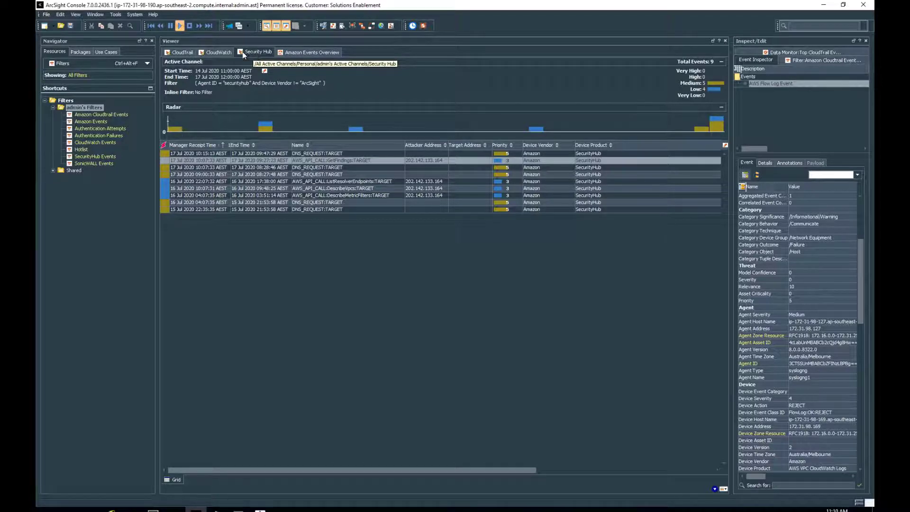
click(217, 52)
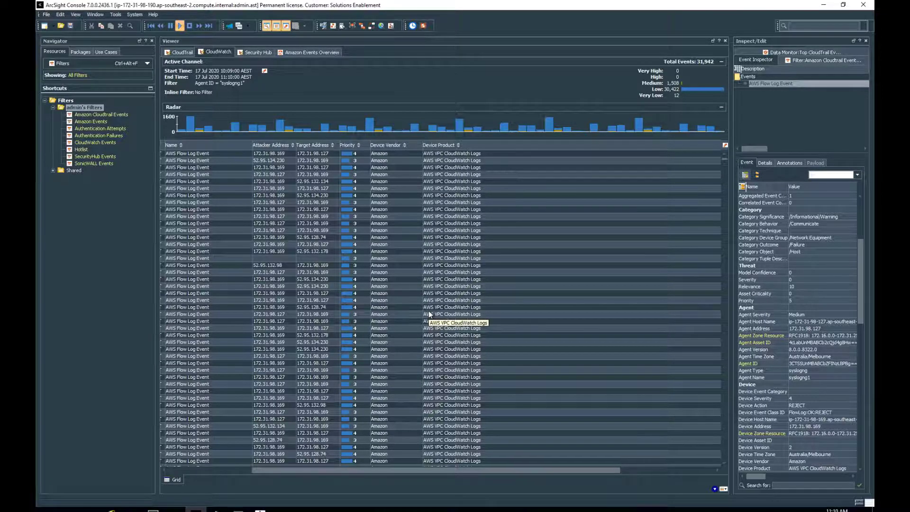
View the Security Hub channel and check its time range settings, leaving them unchanged
click(255, 52)
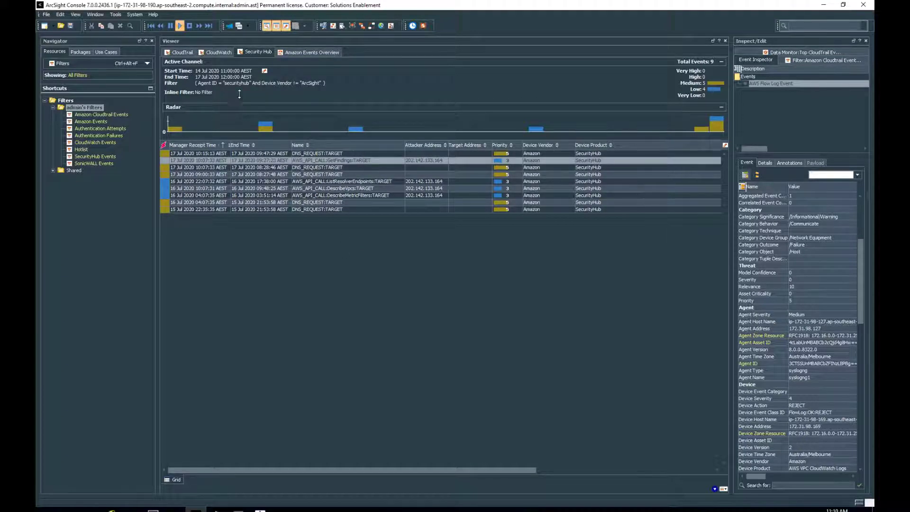
click(264, 72)
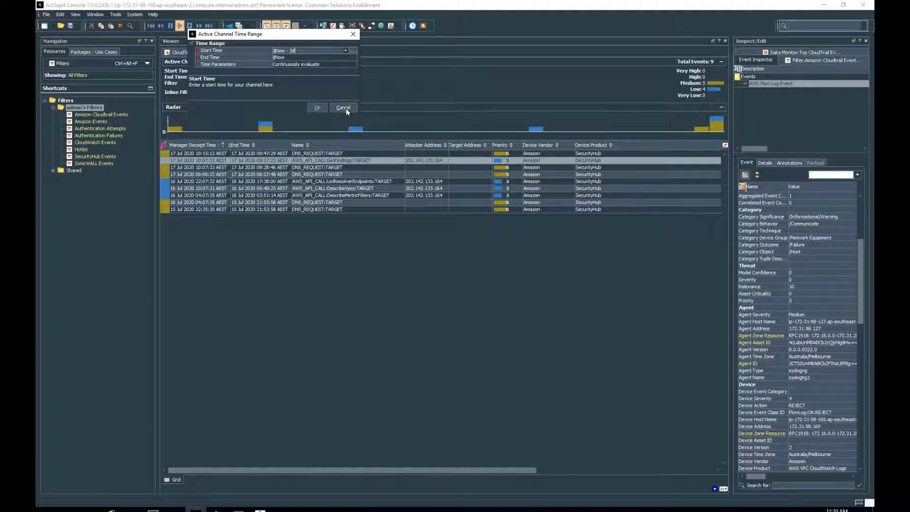
click(345, 109)
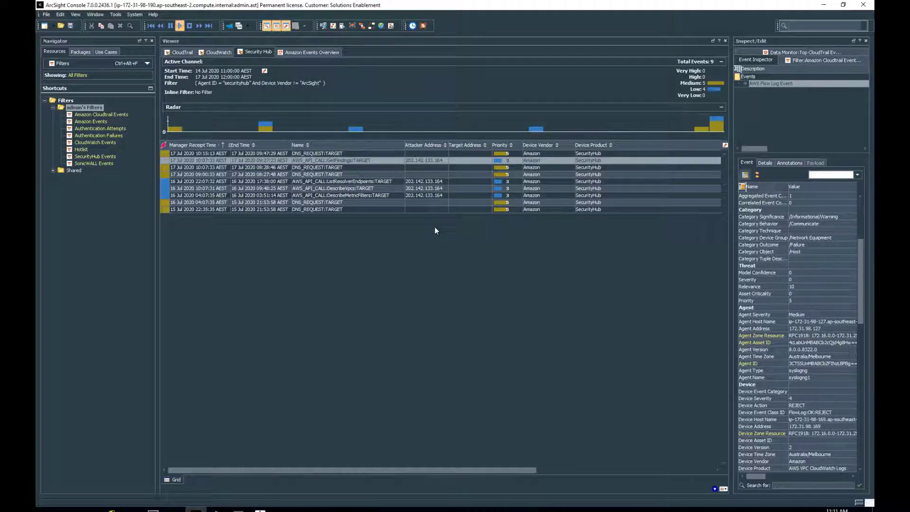
Inspect the details of the newest DNS_REQUEST:TARGET event through its device custom fields, widening the inspector for reading and narrowing it again
click(304, 153)
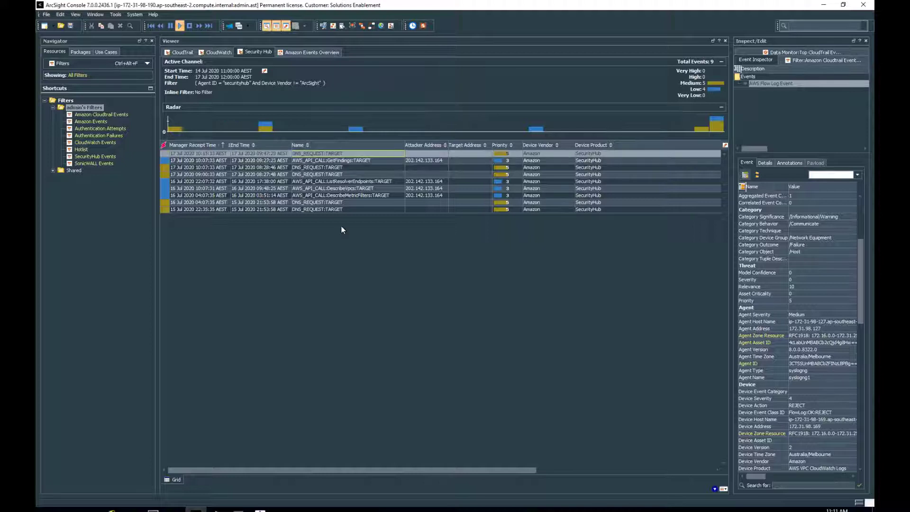
click(318, 153)
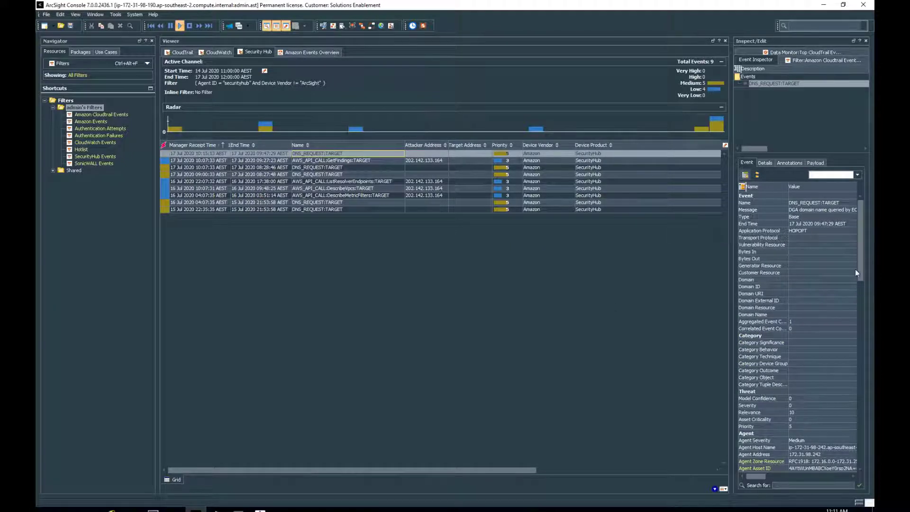
drag(733, 295, 628, 295)
drag(861, 230, 863, 282)
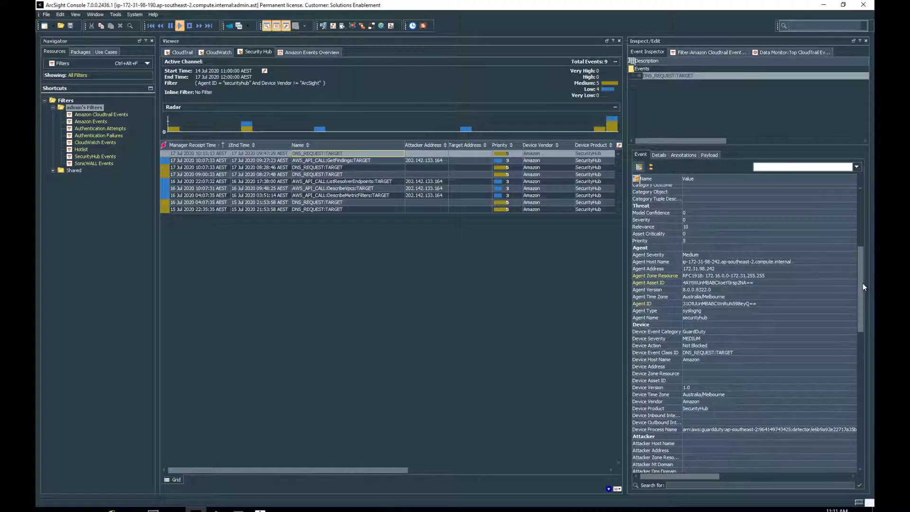
drag(862, 283, 872, 450)
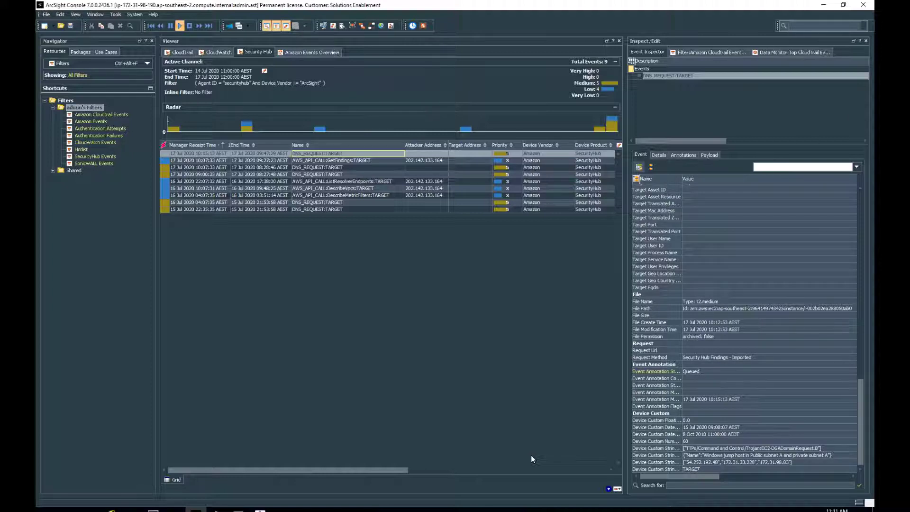
drag(624, 403, 718, 409)
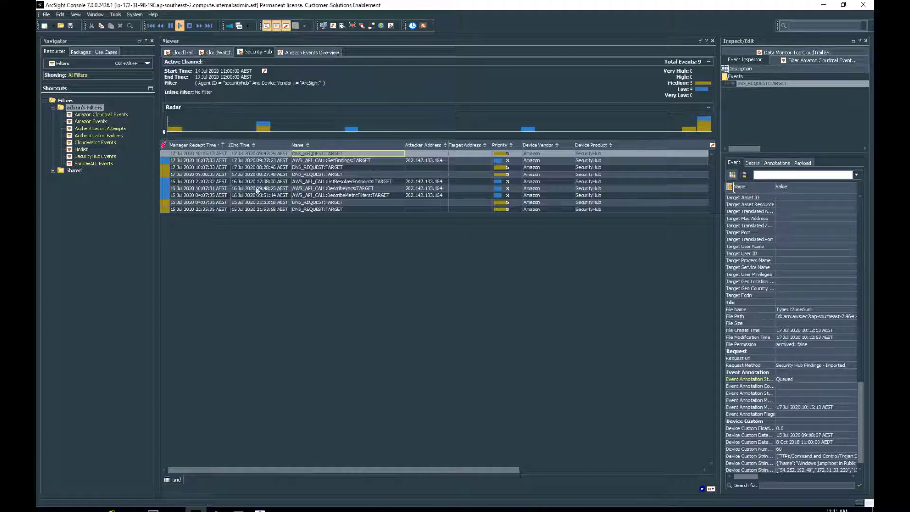
Revisit the CloudTrail, CloudWatch and Security Hub channels to compare their events
click(178, 52)
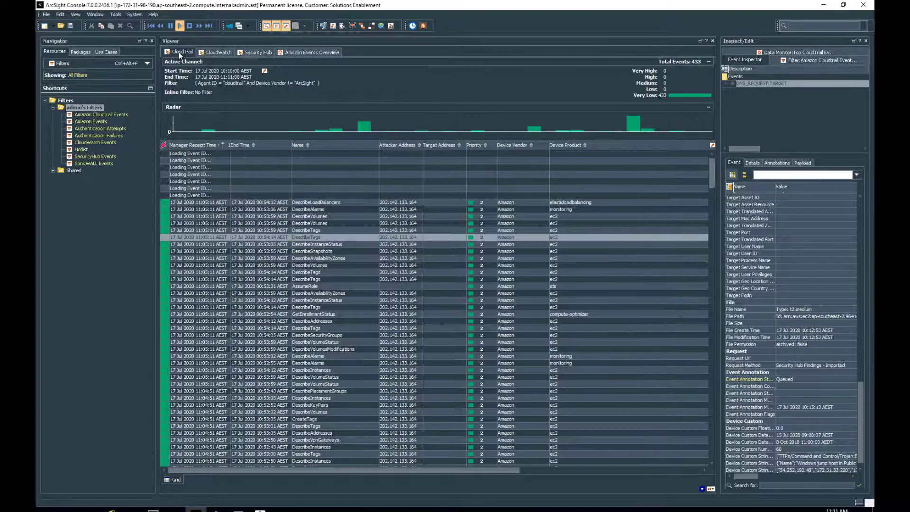
click(218, 53)
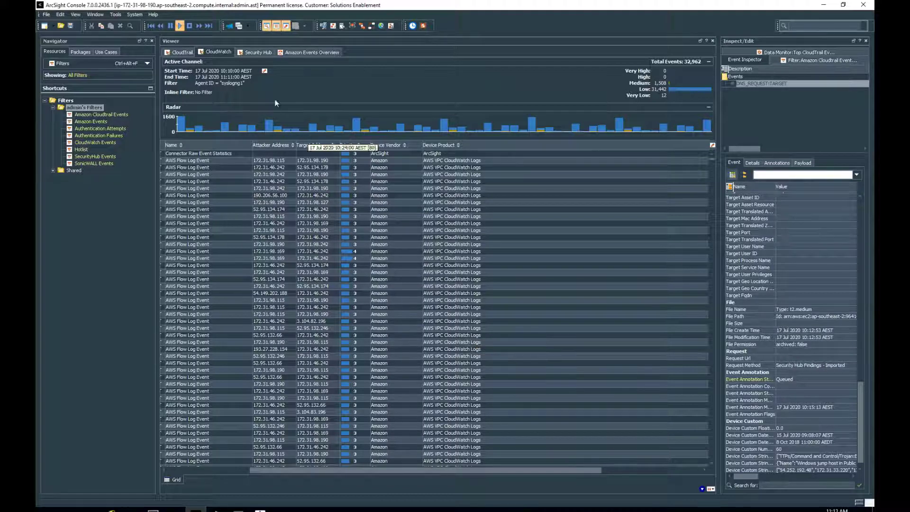
click(255, 53)
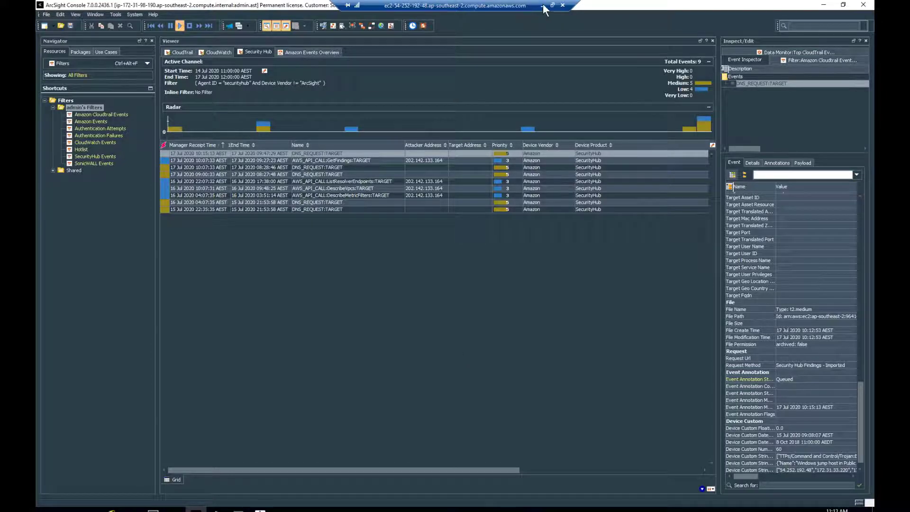
Switch to the AmazonWebServicesSecurityHub.pdf guide and read its SmartConnector introduction, highlighting the word GuardDuty
key(alt+Tab)
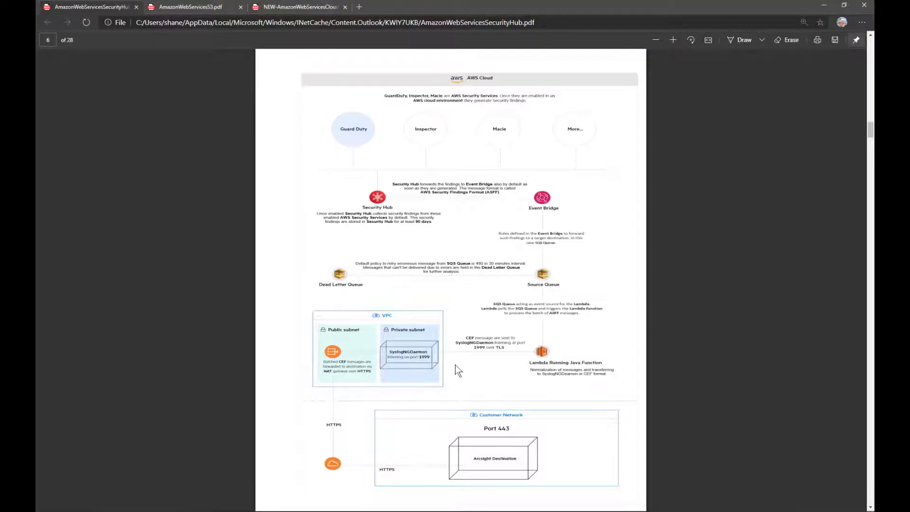
scroll(457, 368, up, 5)
scroll(455, 365, up, 4)
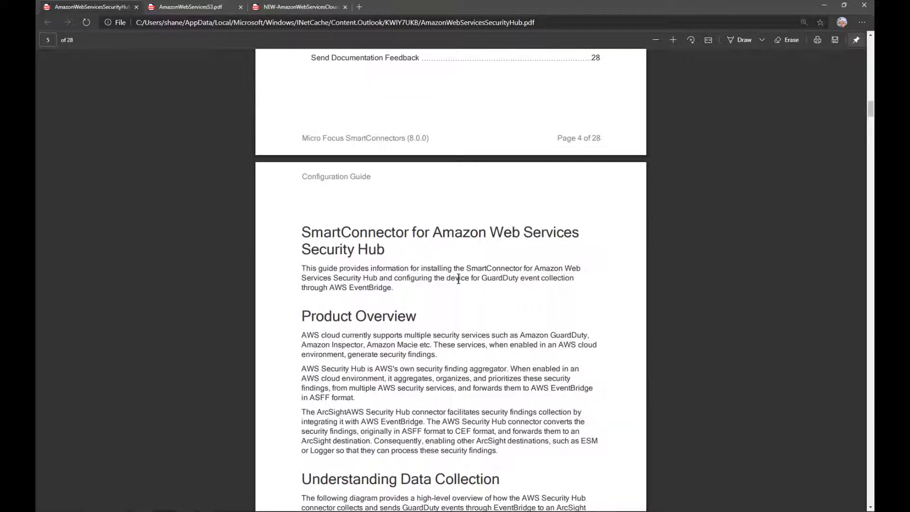
double_click(494, 280)
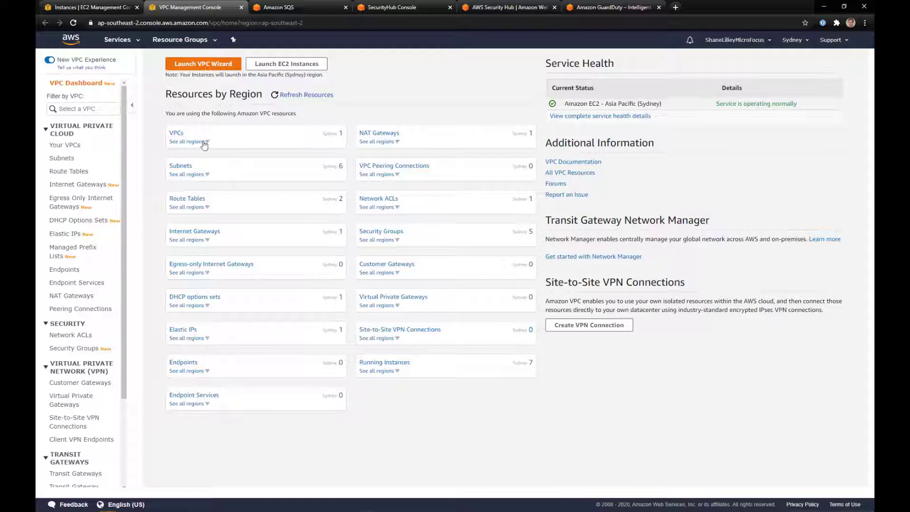
In the AWS VPC console, list the VPCs and examine the IPv4 CIDR of the only VPC
click(180, 134)
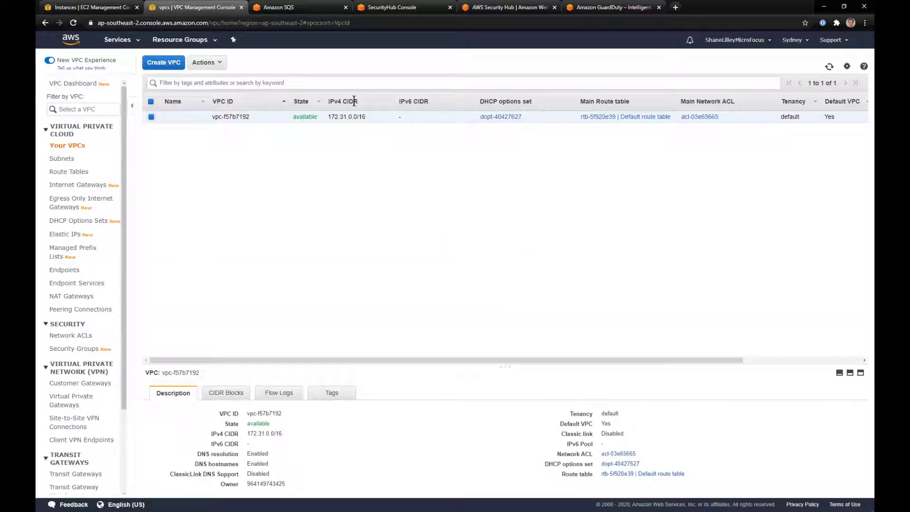
drag(368, 119, 329, 118)
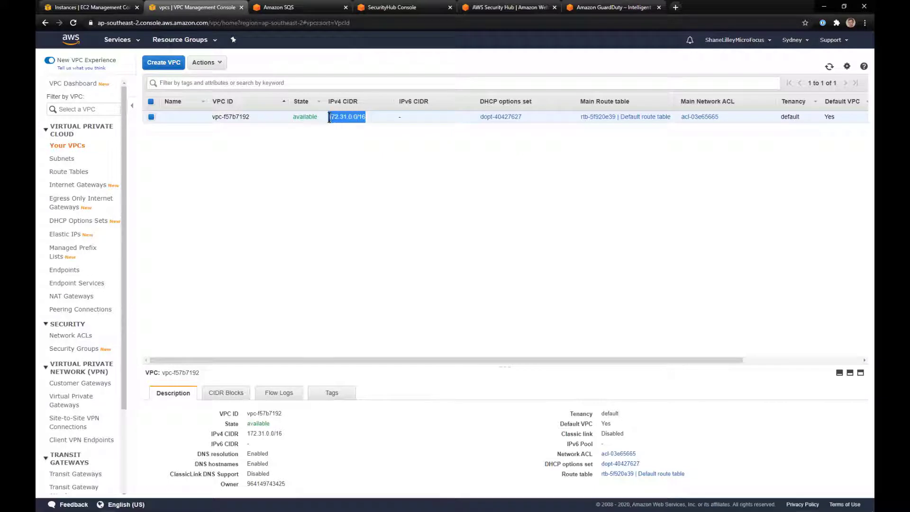
click(332, 209)
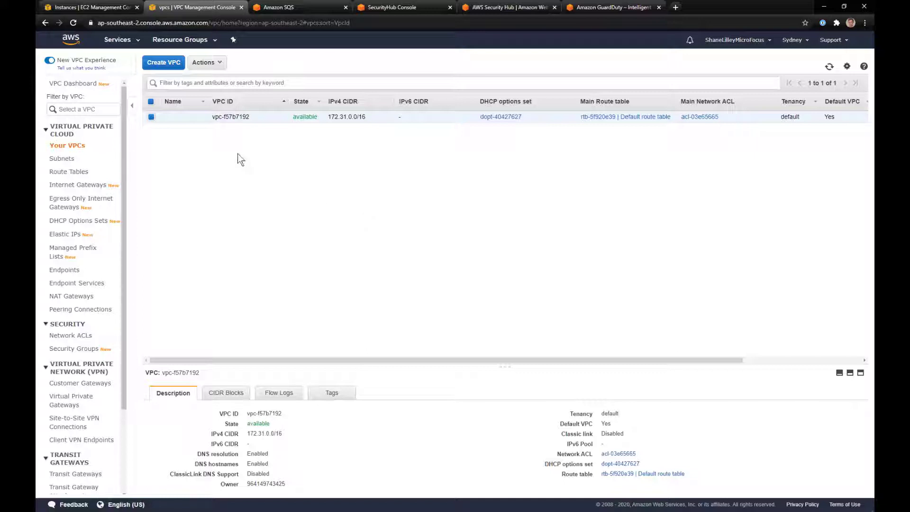
List the VPC's subnets and view the route table of the Private AZ A subnet
click(57, 161)
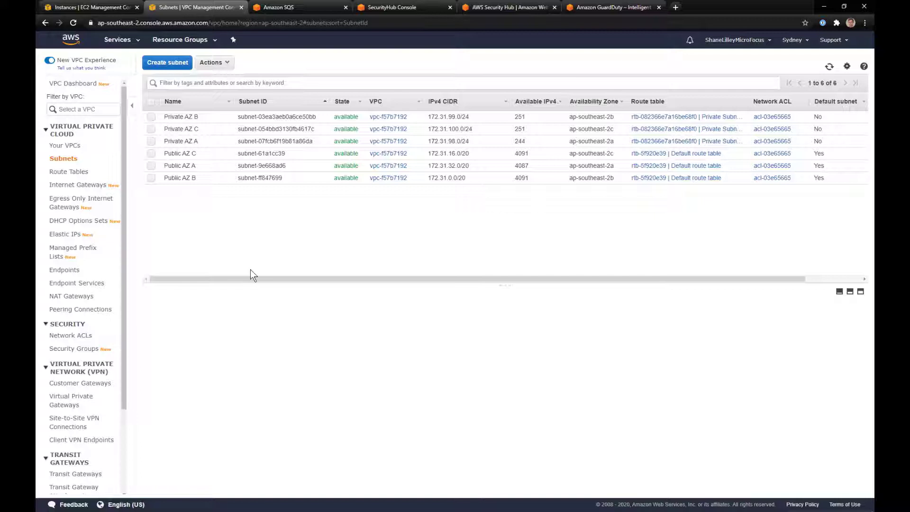
click(179, 119)
click(178, 129)
click(179, 141)
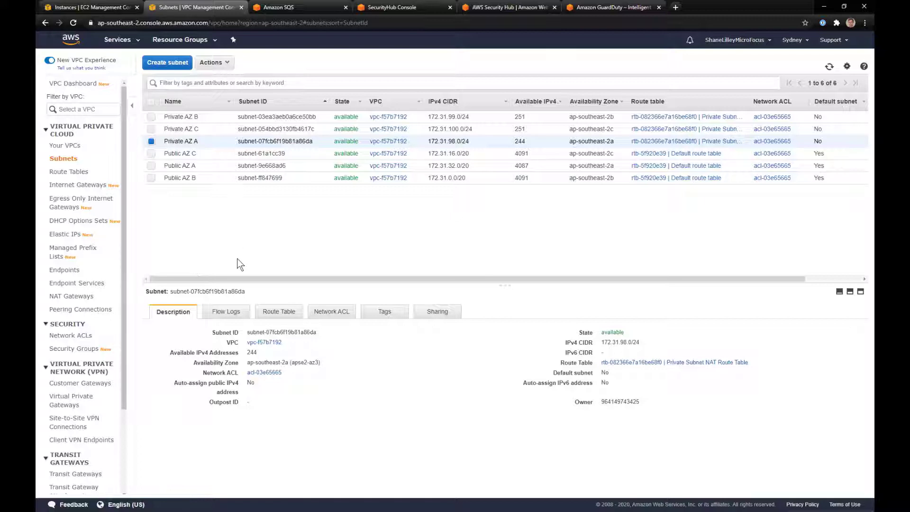
click(275, 311)
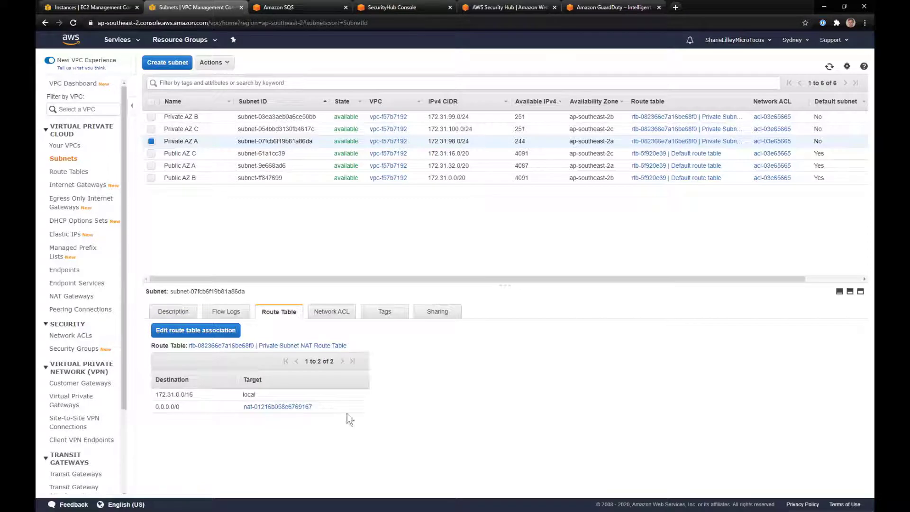
Open the route tables and examine the routes of the Default route table, highlighting the 0.0.0.0/0 destination
click(70, 171)
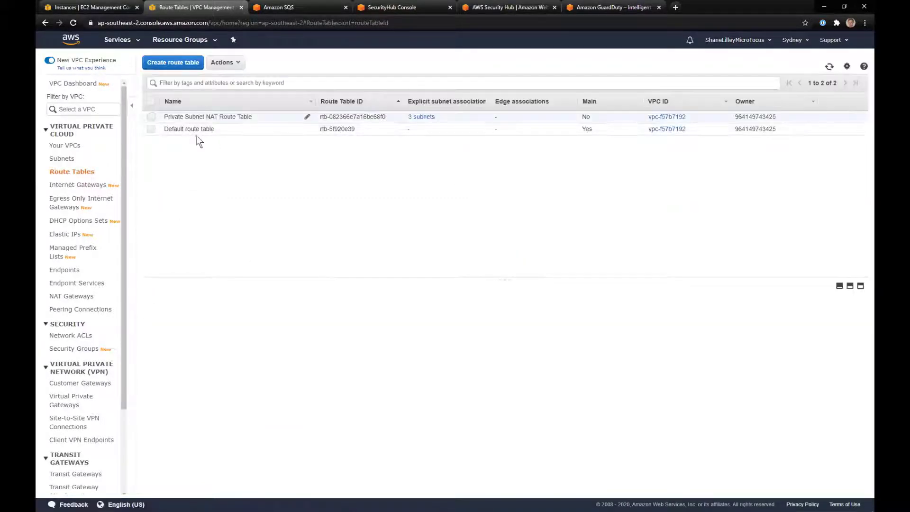
click(208, 129)
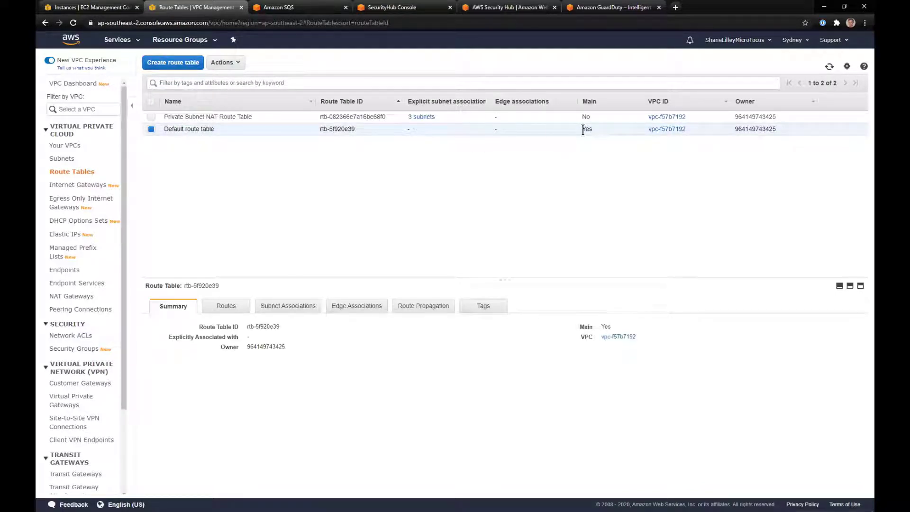
click(228, 307)
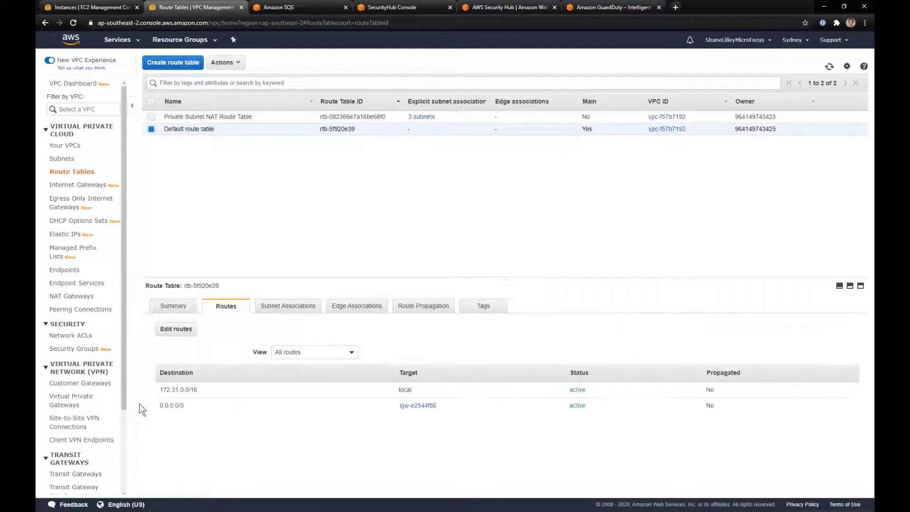
mouse_move(159, 389)
mouse_down()
mouse_move(206, 395)
mouse_move(184, 407)
mouse_move(159, 404)
mouse_up()
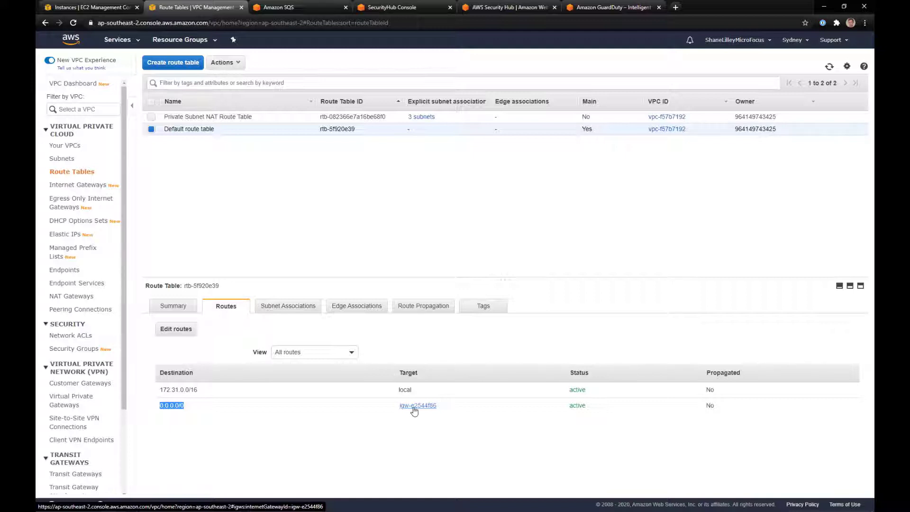
Examine the Private Subnet NAT Route Table's routes and subnet associations, widening the Subnet ID column to show full names
click(246, 117)
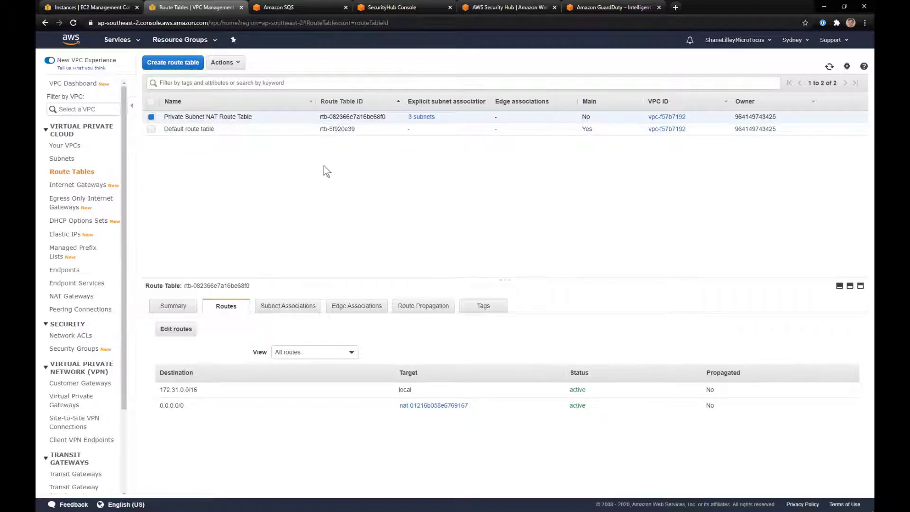
click(306, 314)
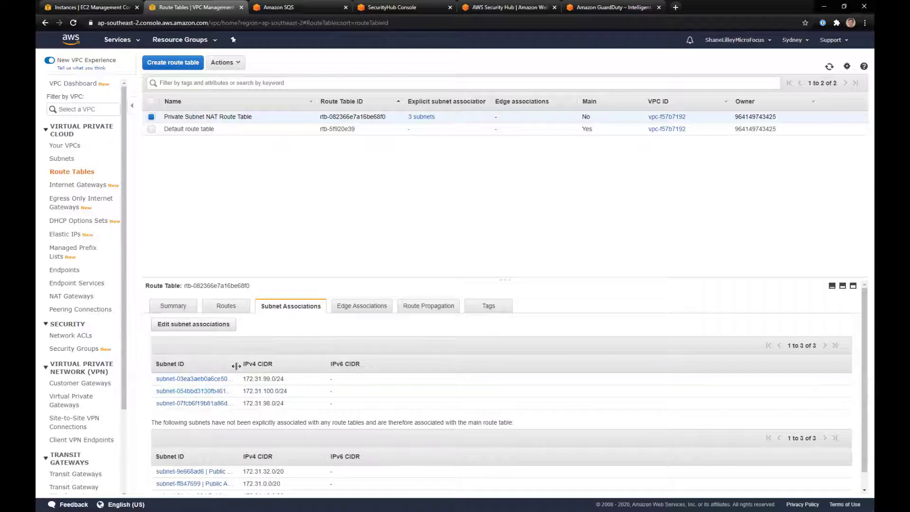
drag(236, 366, 328, 378)
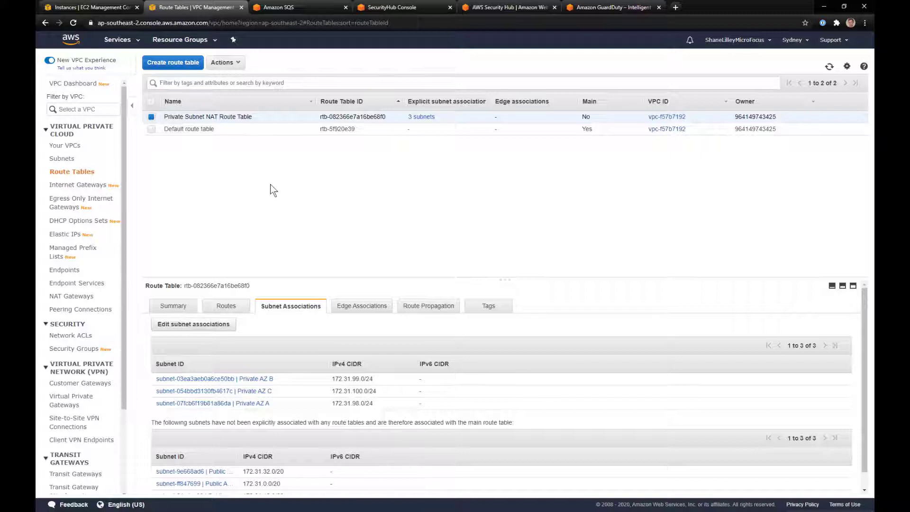
View the details of the VPC's NAT gateway, including its Elastic IP address
click(72, 295)
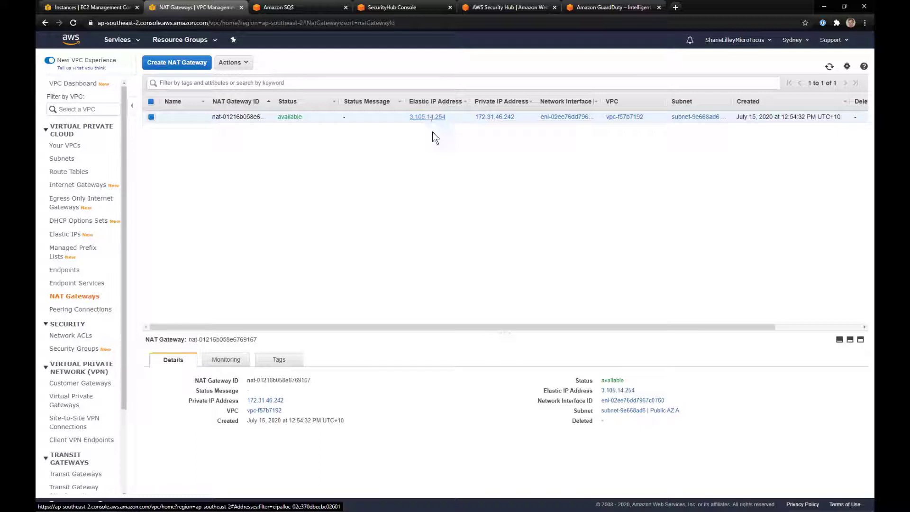
Open the VPC's route tables and examine the routes of the Private Subnet NAT Route Table, highlighting the local destination
click(62, 159)
click(62, 171)
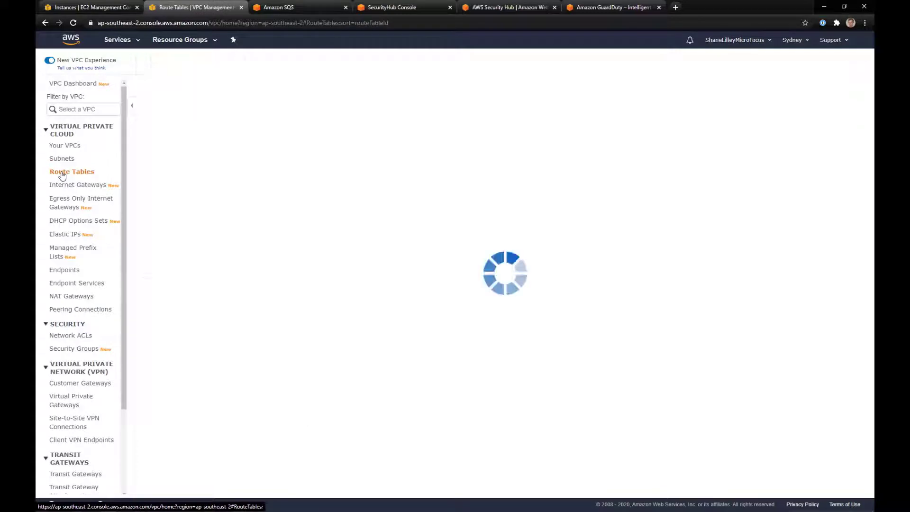
click(241, 116)
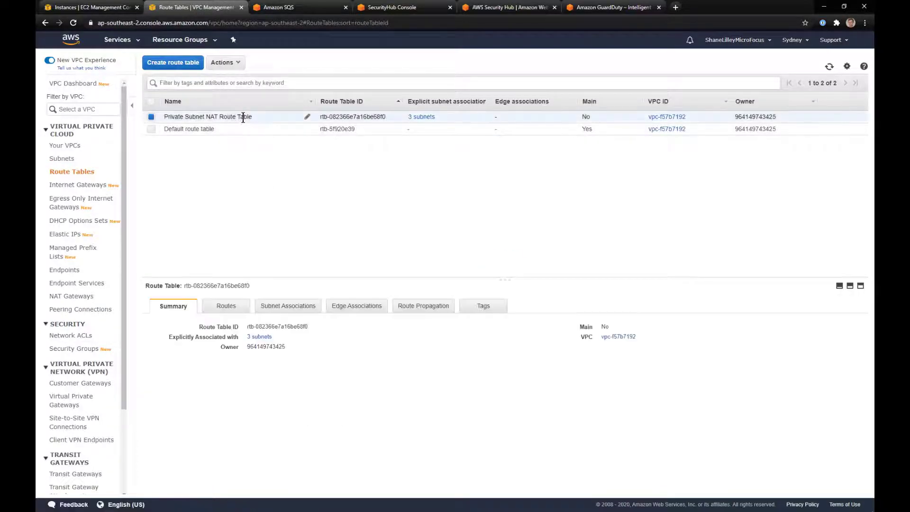
click(226, 306)
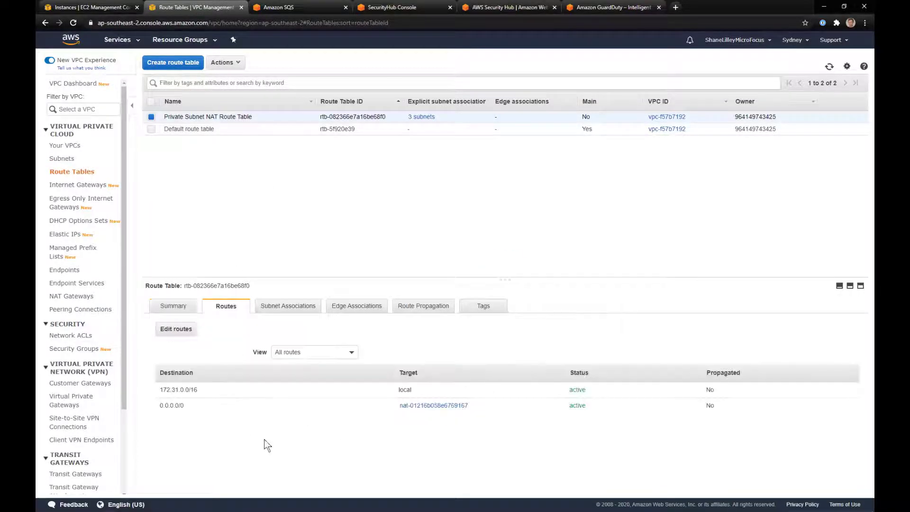
drag(204, 392, 154, 390)
click(186, 405)
Check the private route table's subnet associations with the Subnet ID column widened, and return to its routes to highlight the 0.0.0.0/0 destination
click(290, 306)
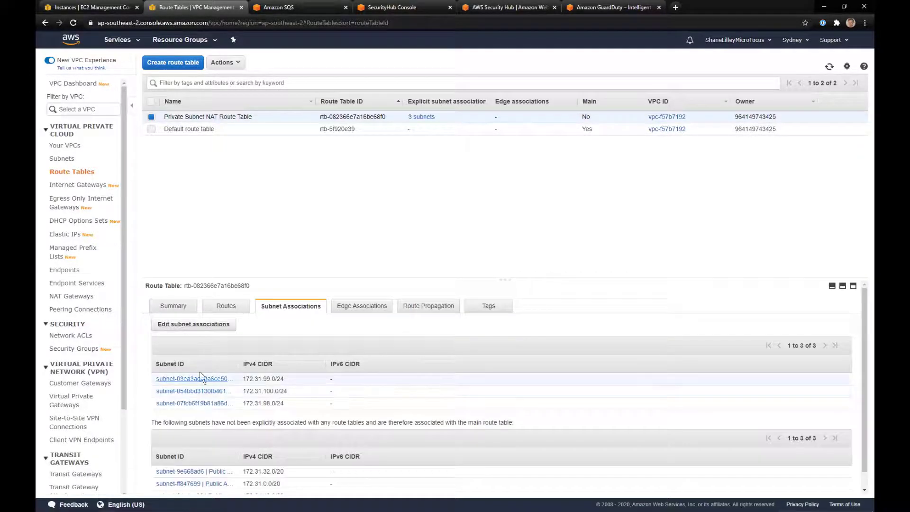
drag(237, 364, 307, 366)
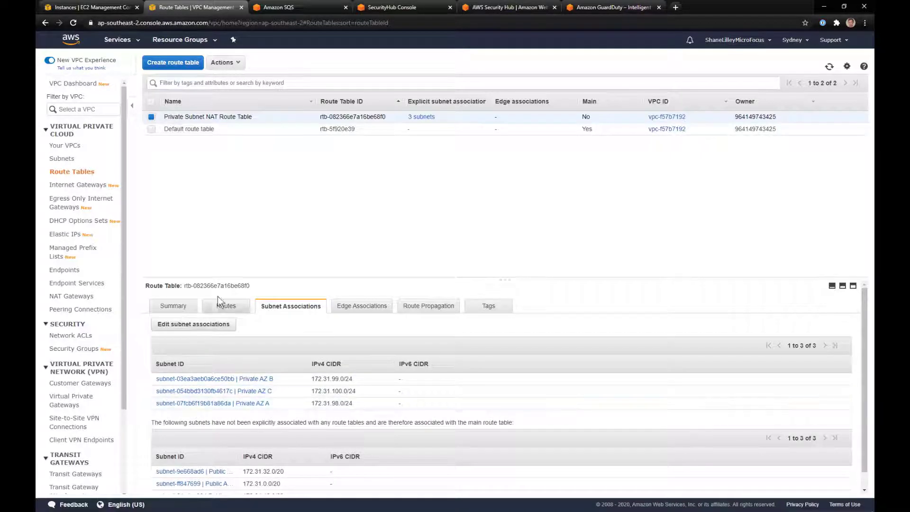
click(229, 307)
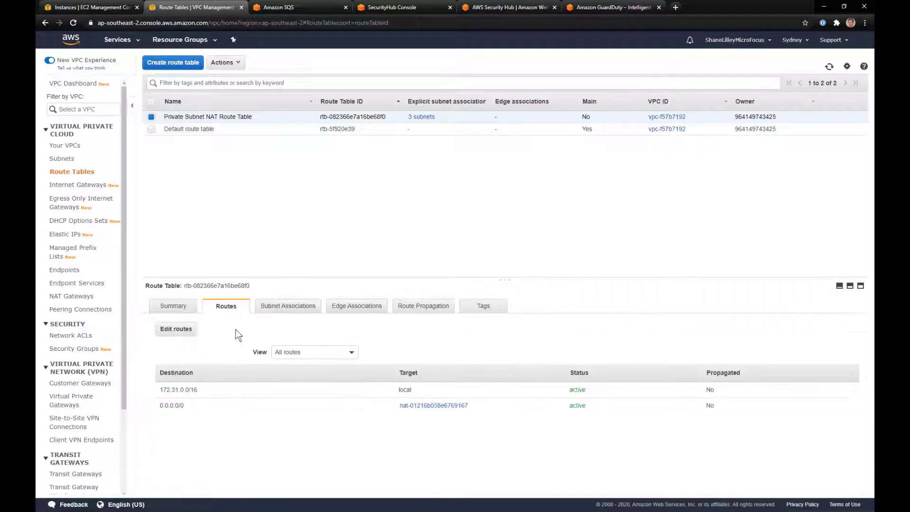
drag(189, 406, 158, 405)
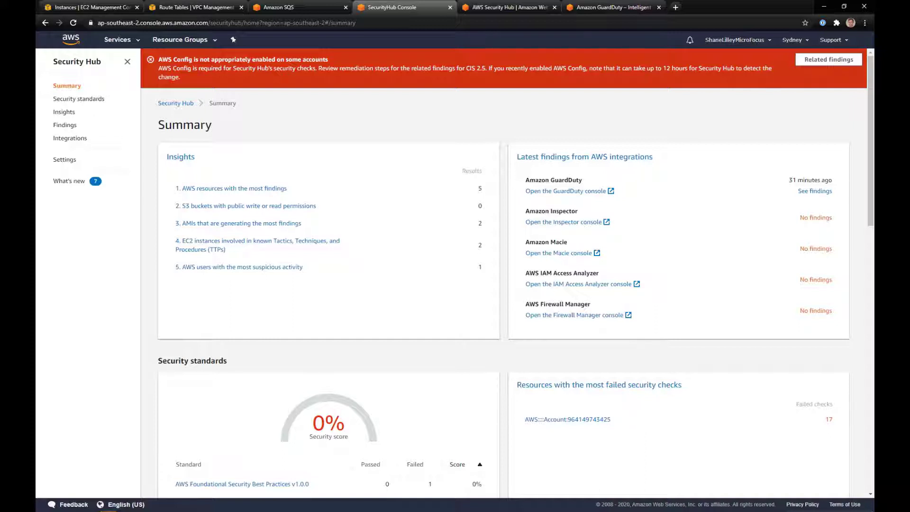
View the GuardDuty findings by opening its console from the Security Hub summary, and browse Security Hub's own findings list
click(561, 191)
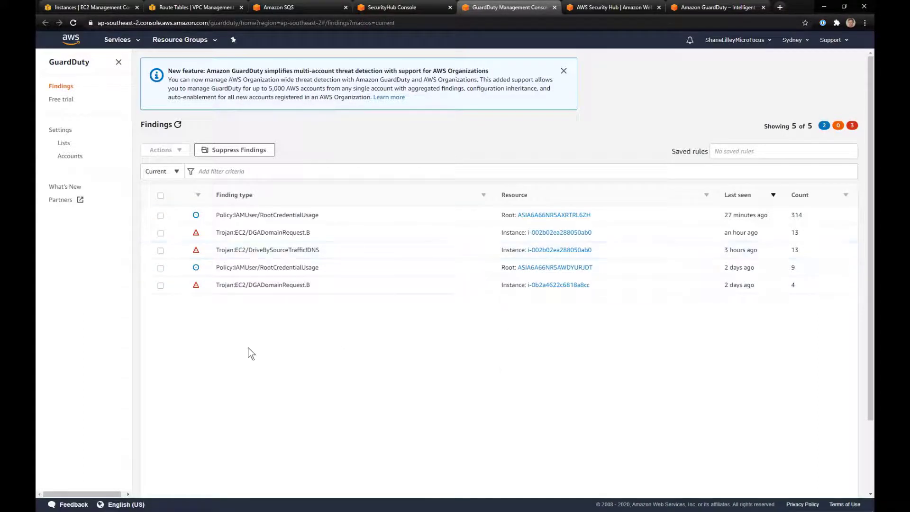
click(392, 7)
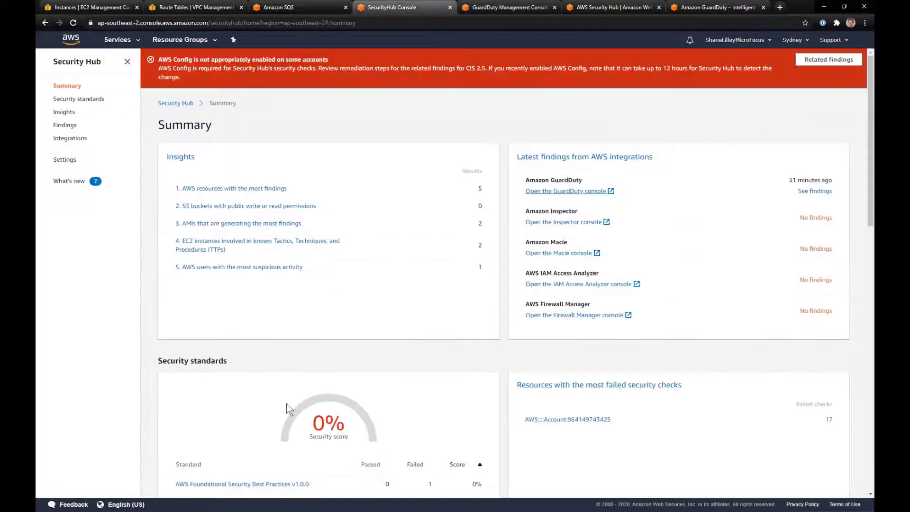
click(64, 125)
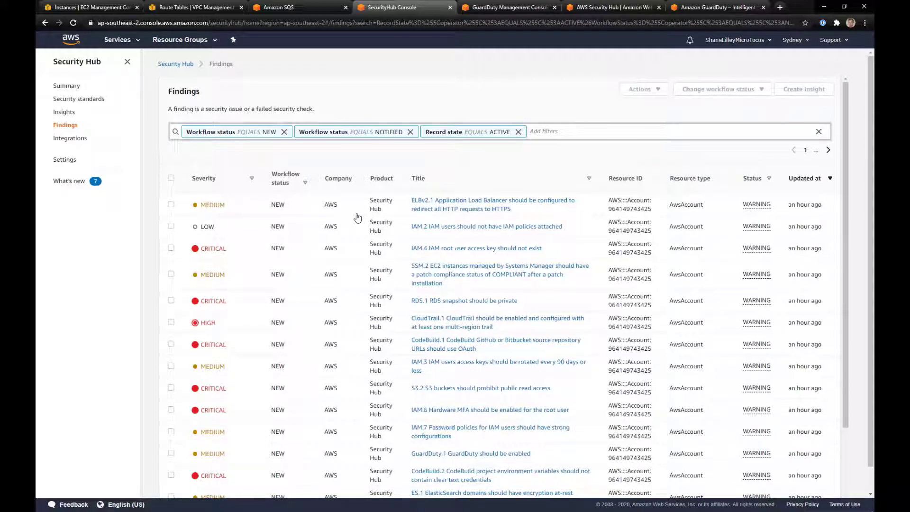
scroll(356, 297, down, 3)
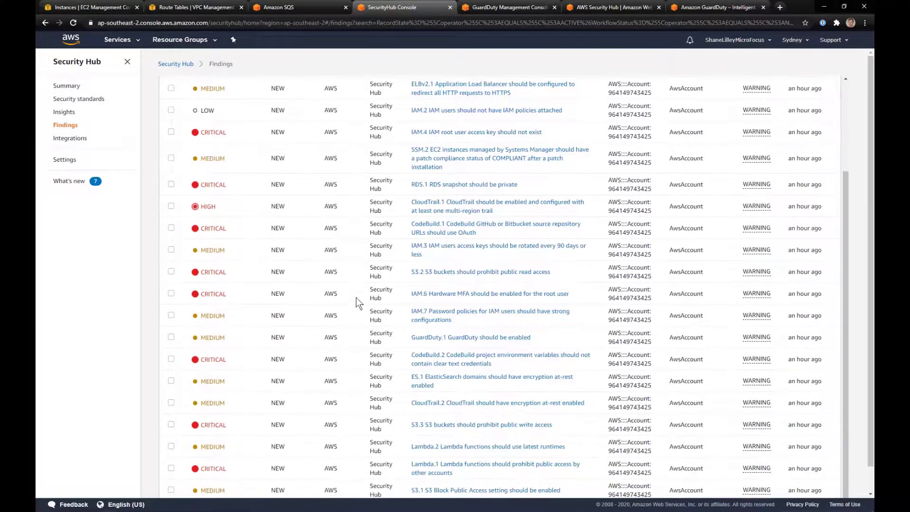
scroll(300, 390, up, 3)
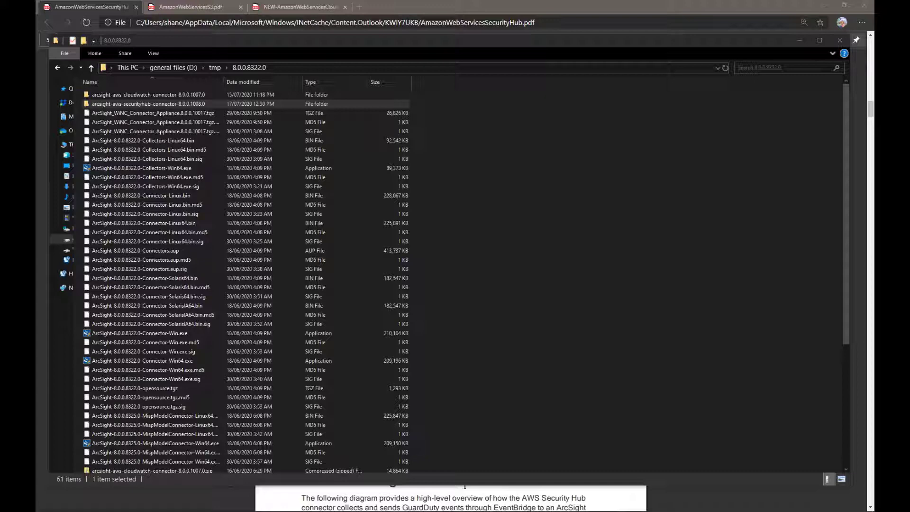
Find the CloudWatch and Security Hub connector zips in the 8.0.0.8322.0 folder and open the extracted arcsight-aws-securityhub-connector-8.0.0.1008.0 folder
scroll(175, 375, down, 6)
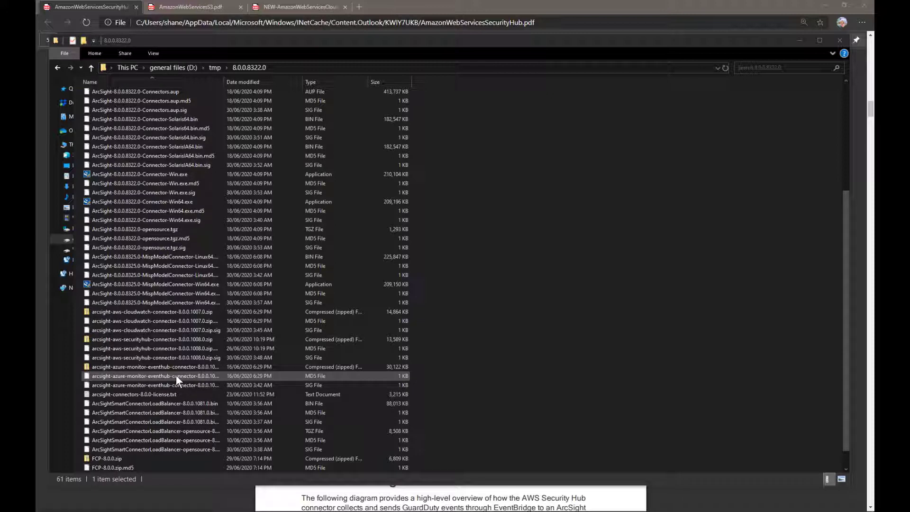
click(147, 311)
click(155, 340)
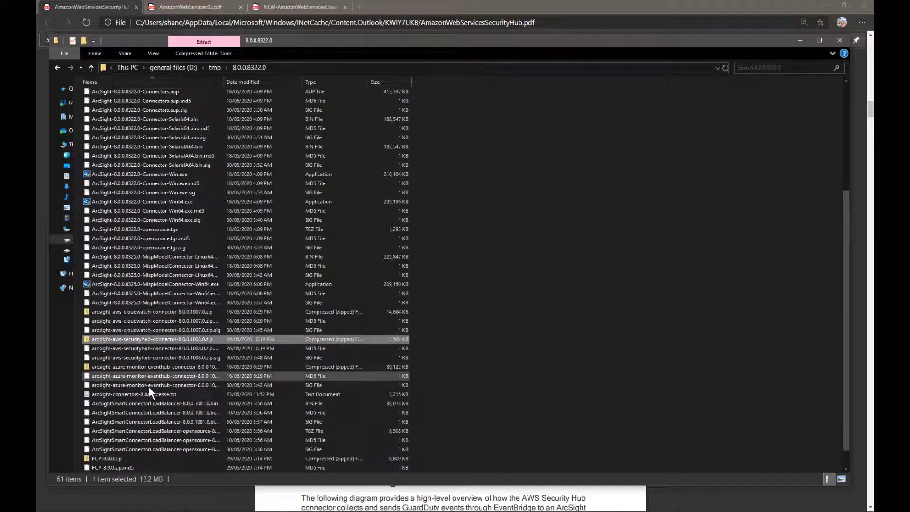
scroll(190, 346, up, 6)
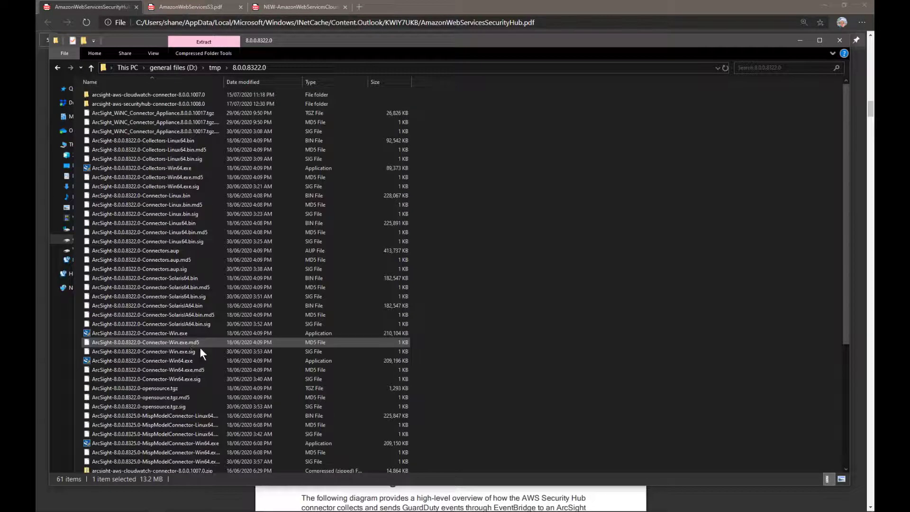
double_click(134, 103)
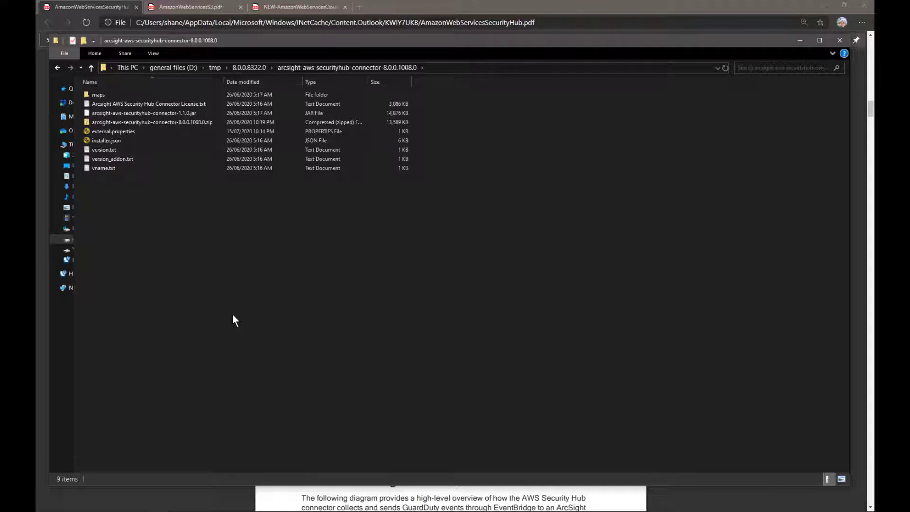
Delete the arcsight-aws-securityhub-connector-8.0.0.1008.0.zip copy from the extracted connector folder and go through the remaining files
click(166, 122)
key(Delete)
click(106, 103)
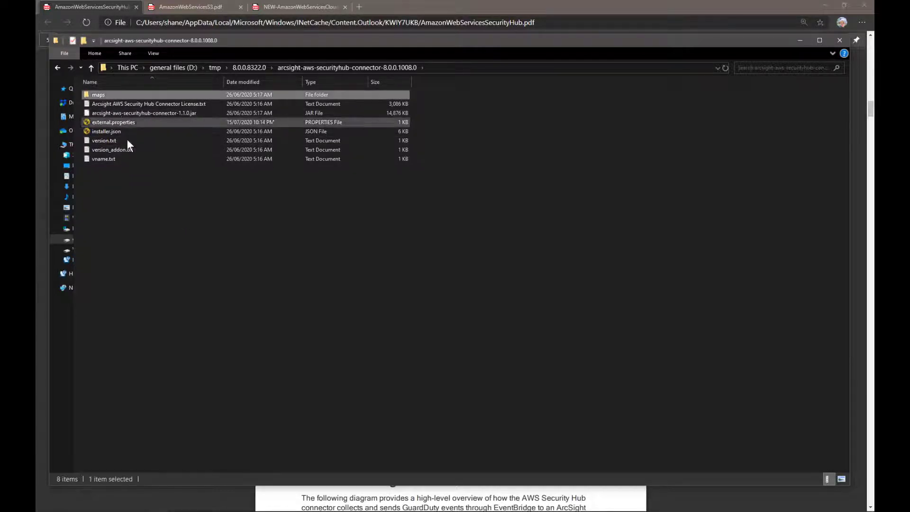
key(Down)
key(Down)
key(Down)
key(Down)
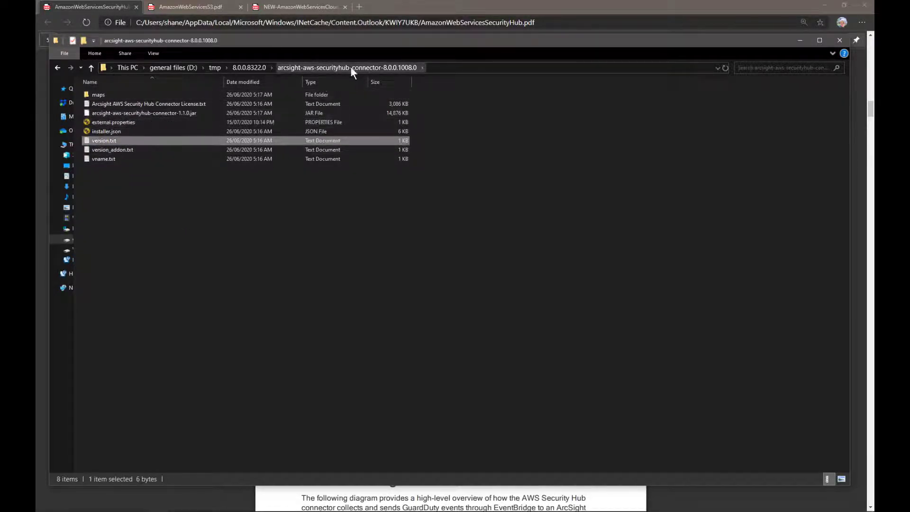
click(182, 224)
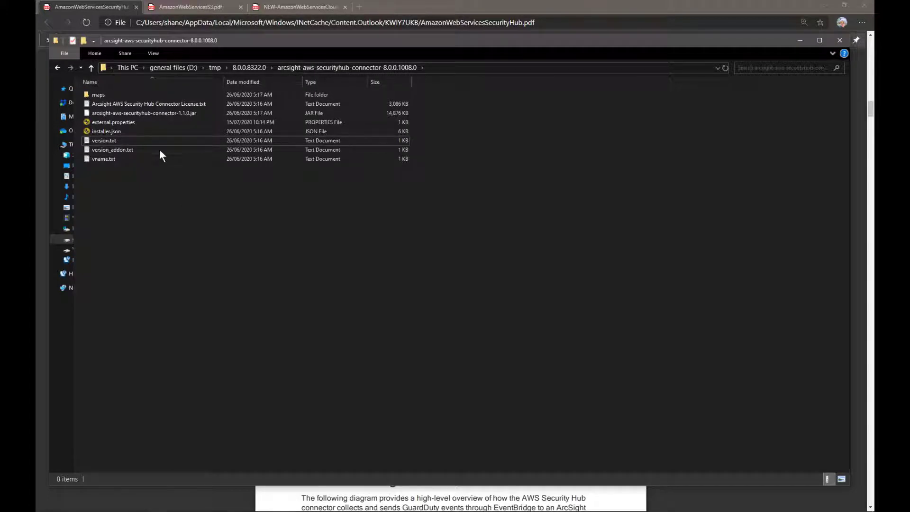
Look through the connector's maps folder, including GuardDutyProductFields_AWS_API_CALL.map, and return to the connector folder to select arcsight-aws-securityhub-connector-1.1.0.jar
double_click(87, 95)
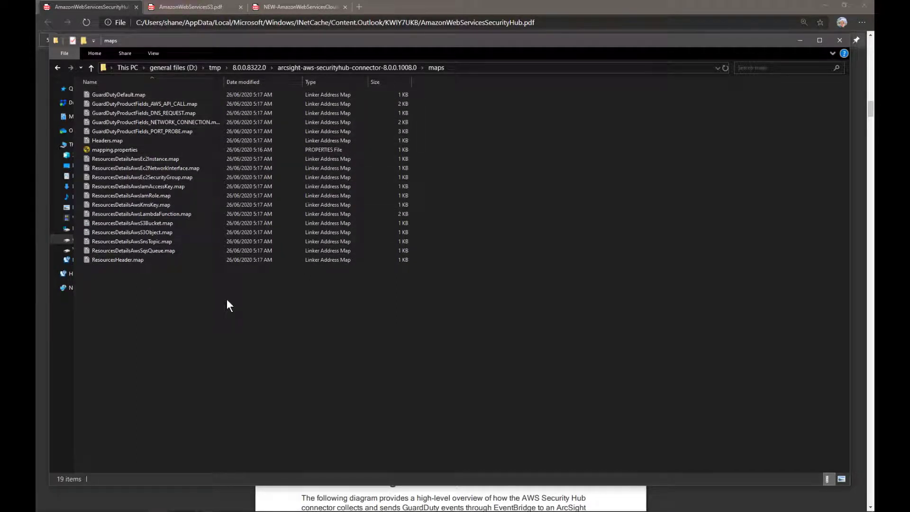
click(129, 103)
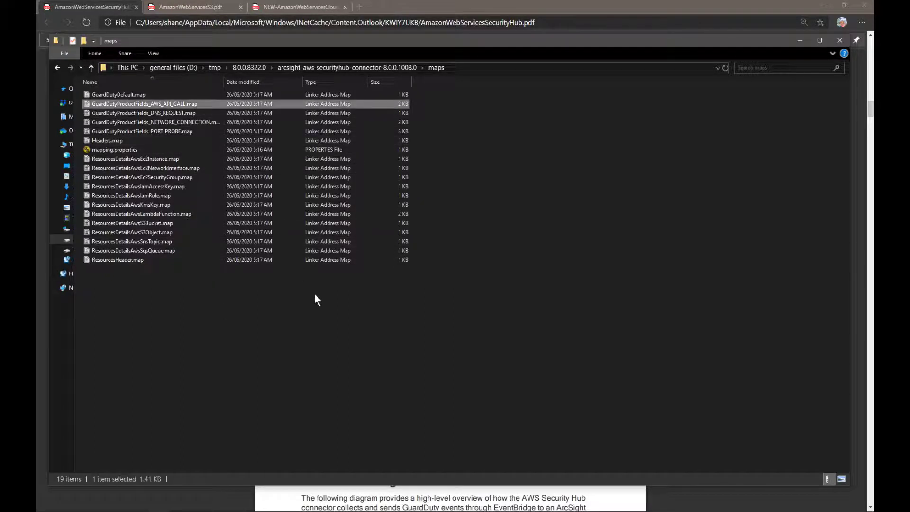
key(BackSpace)
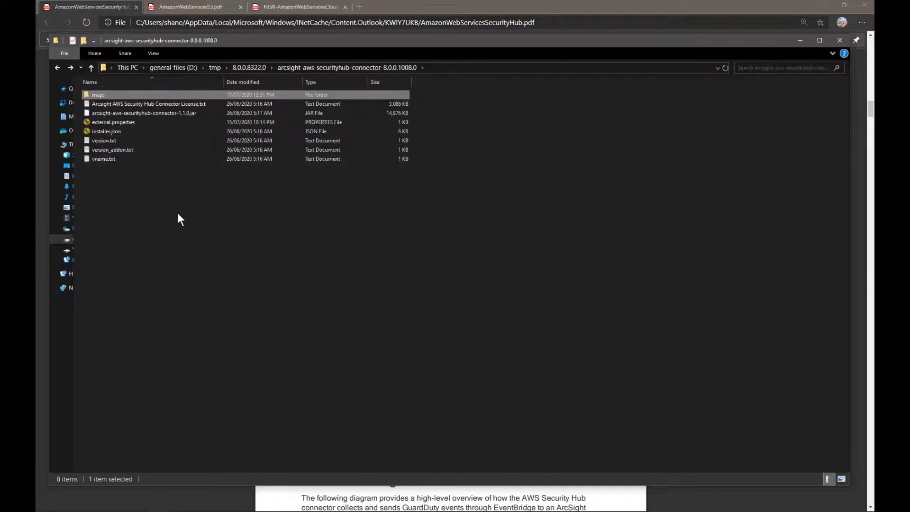
key(Down)
key(Down)
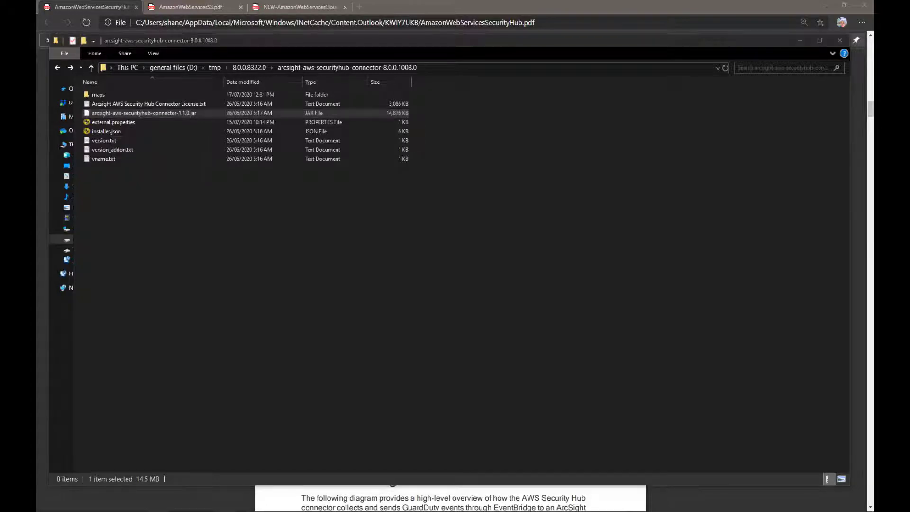
Review external.properties in the text editor, highlighting its host and port, certificate, keystore password and map bucket settings, and minimize the editor
drag(0, 81, 443, 78)
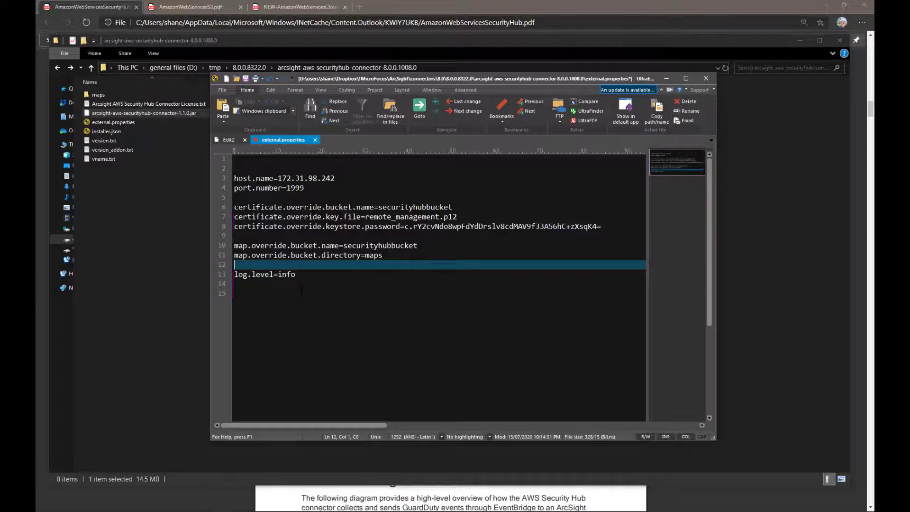
drag(304, 188, 227, 180)
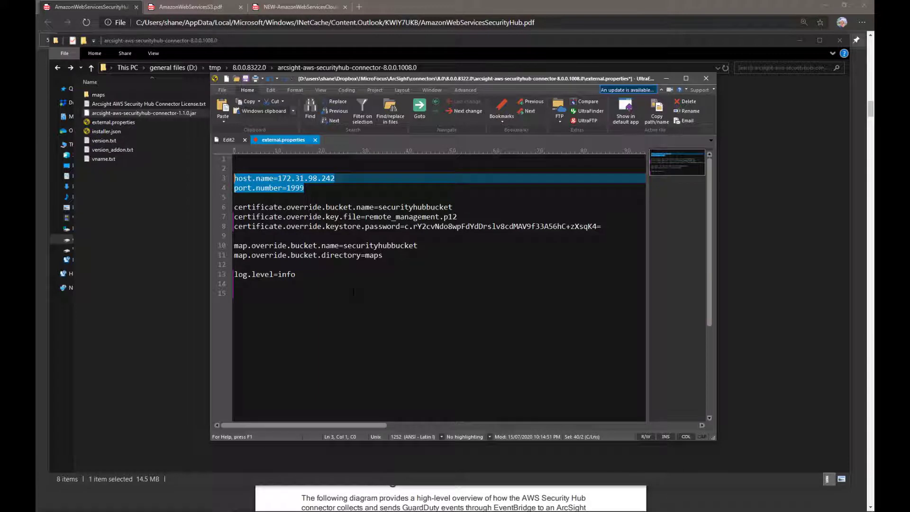
double_click(415, 207)
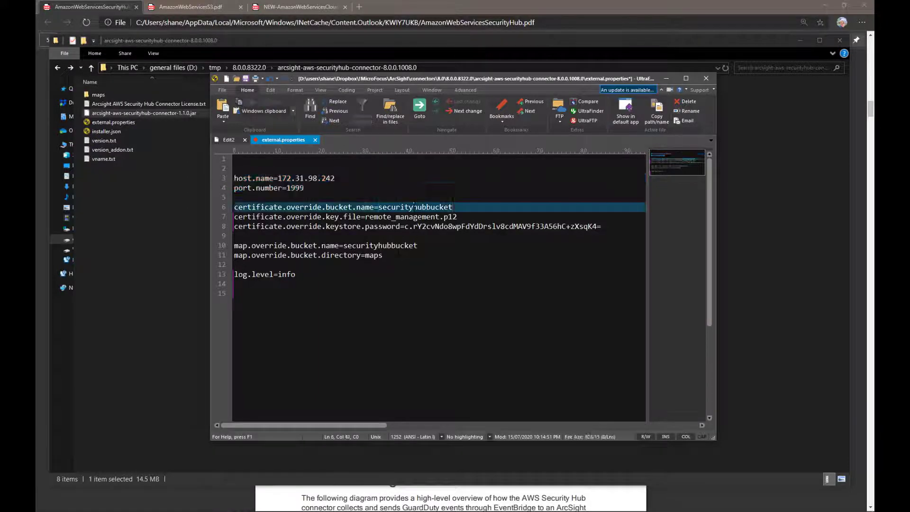
double_click(398, 245)
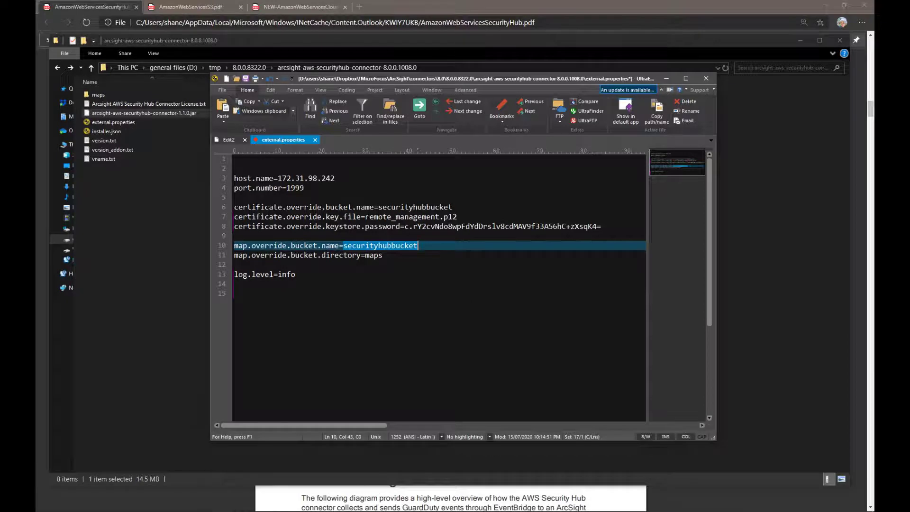
double_click(377, 217)
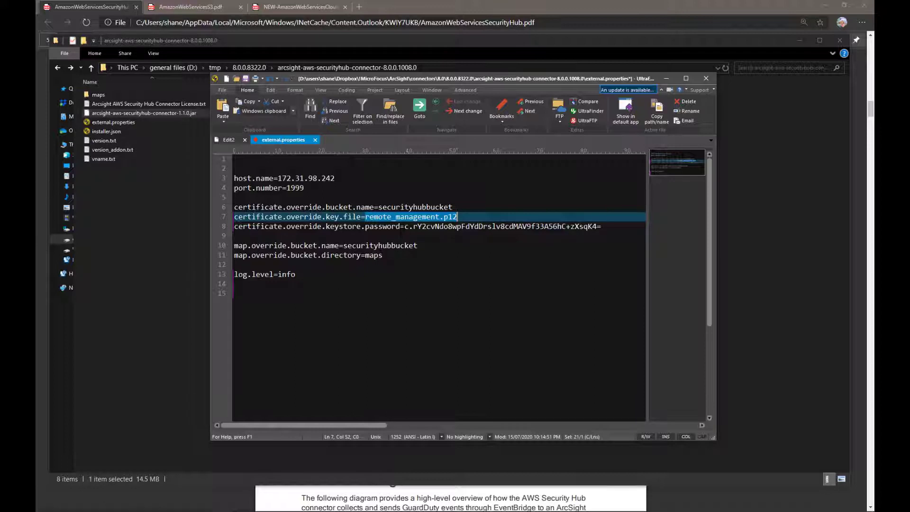
drag(404, 226, 602, 226)
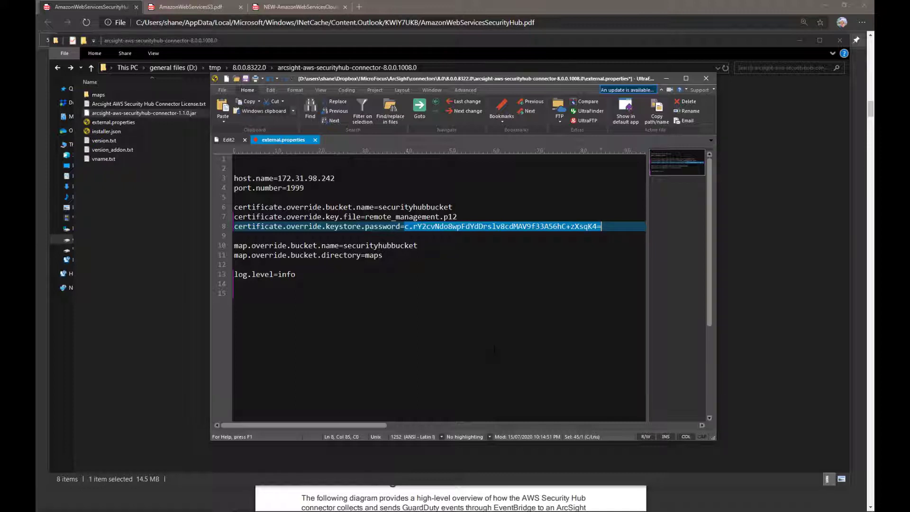
double_click(389, 246)
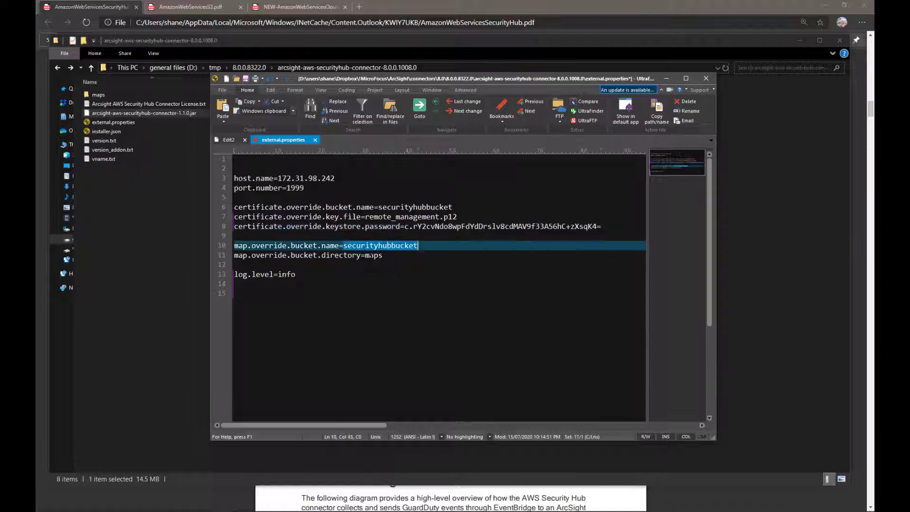
double_click(372, 256)
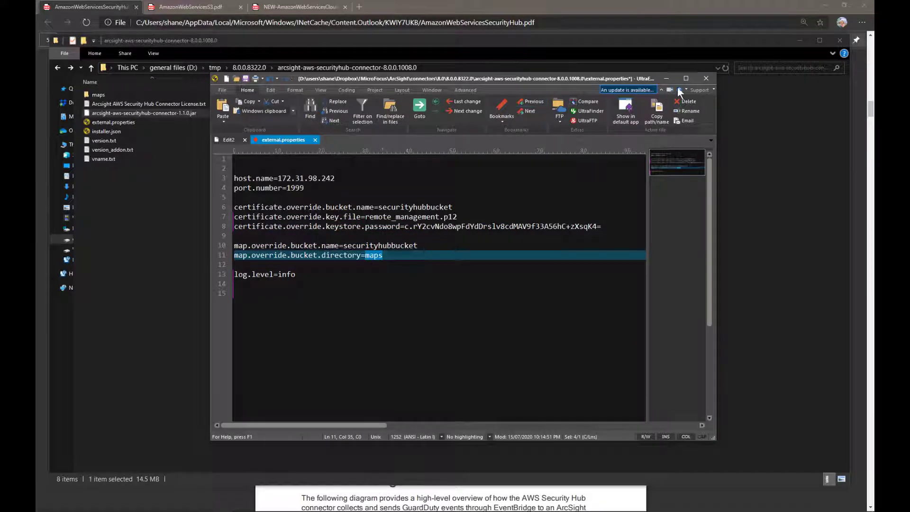
click(660, 77)
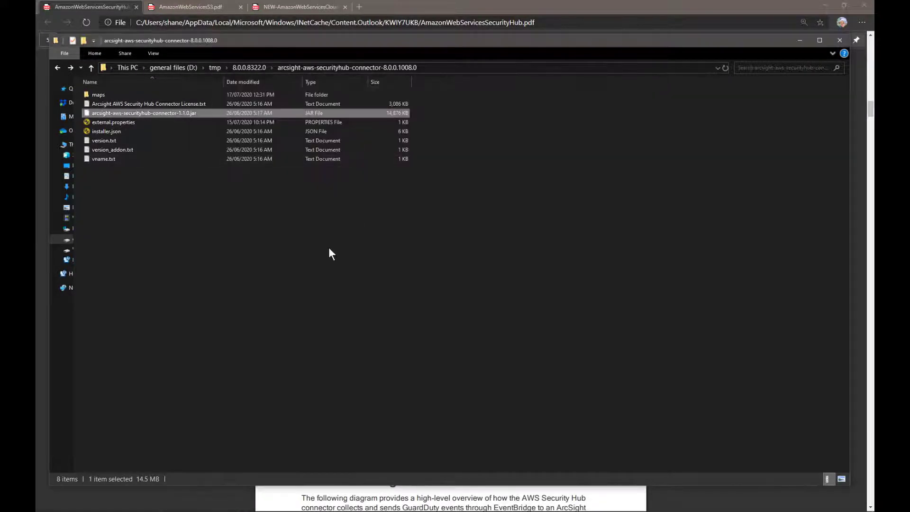
Point out the external.properties and installer.json files in the Security Hub connector folder
click(138, 122)
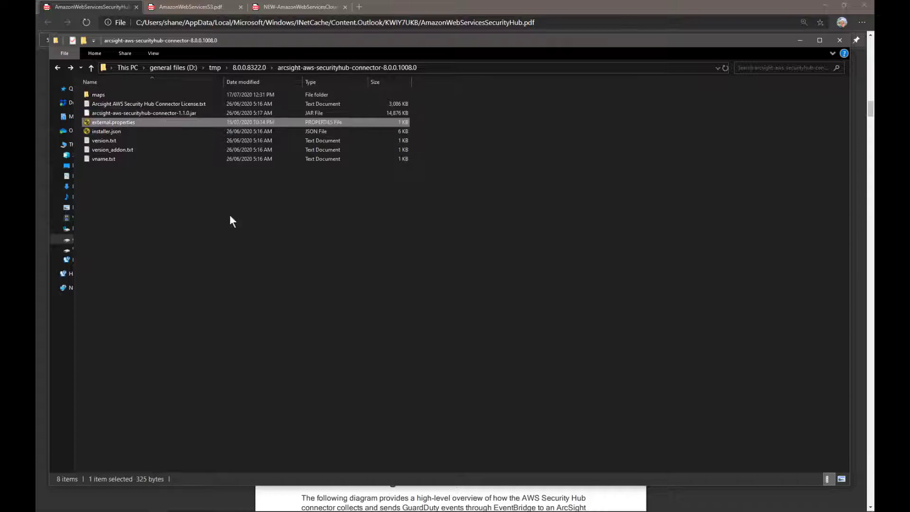
click(126, 183)
click(115, 131)
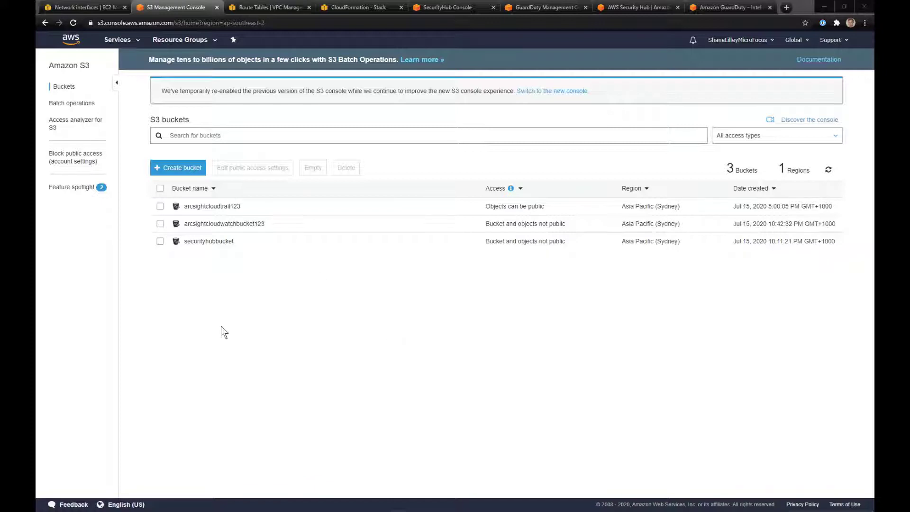
Open securityhubbucket in the S3 console to view the uploaded connector files
click(196, 242)
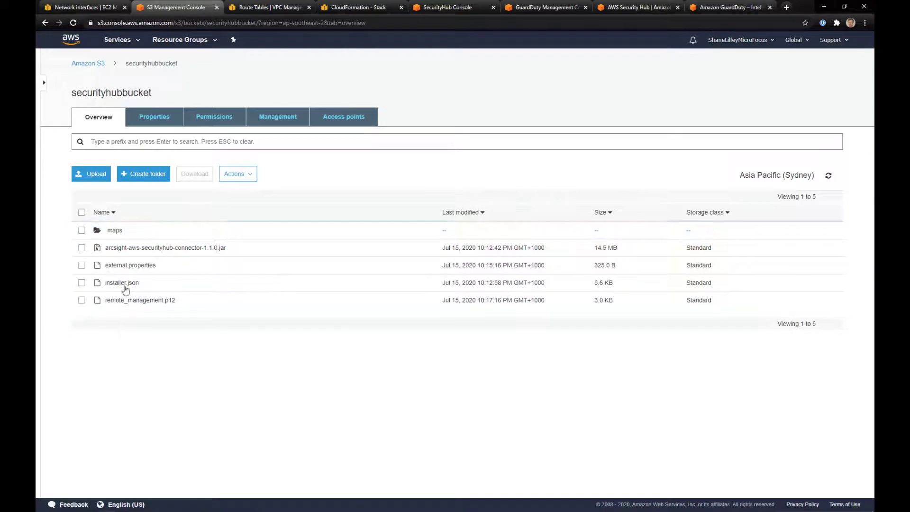
Look through the maps folder in securityhubbucket and return to the bucket's overview
click(114, 231)
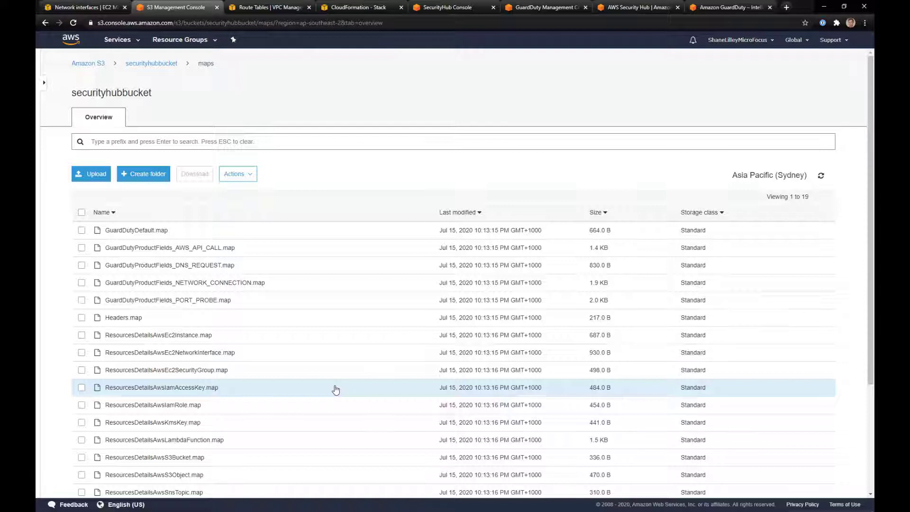
click(154, 63)
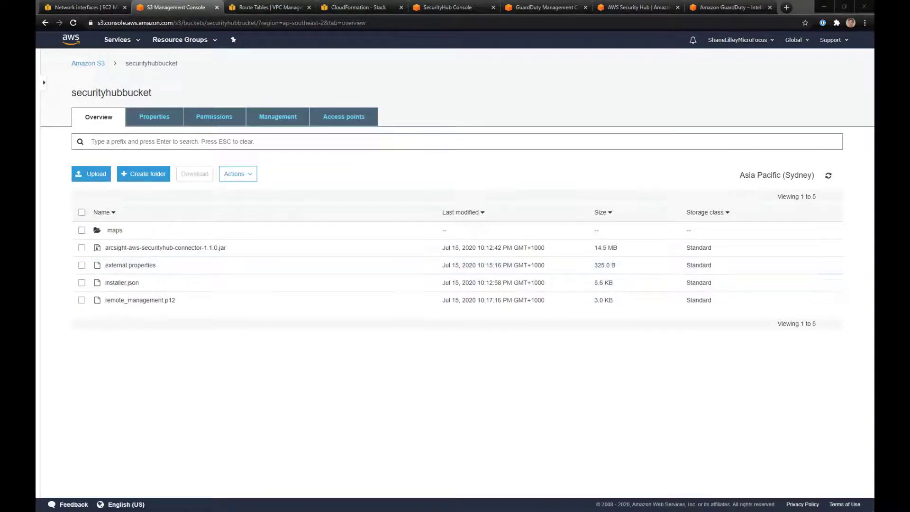
Bring the text editor with external.properties over the bucket page and highlight its host.name and port.number values
drag(36, 83, 478, 74)
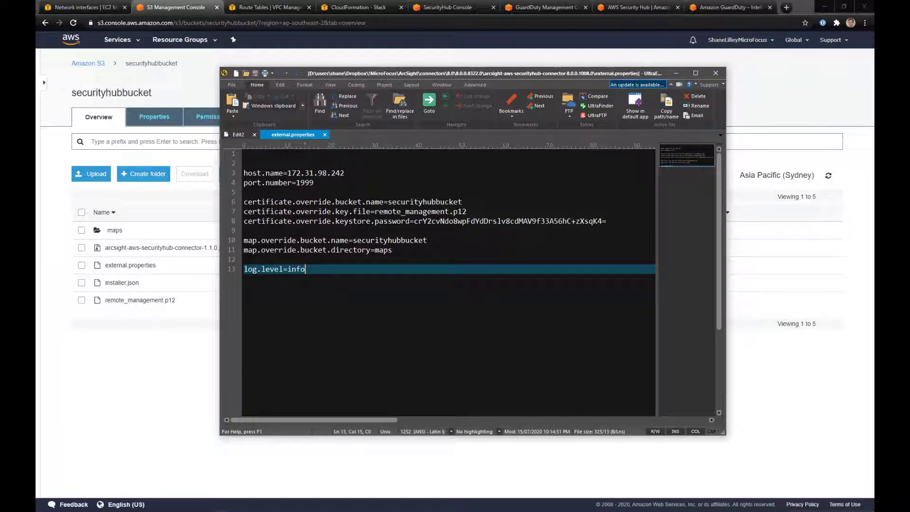
click(345, 173)
drag(315, 183, 231, 174)
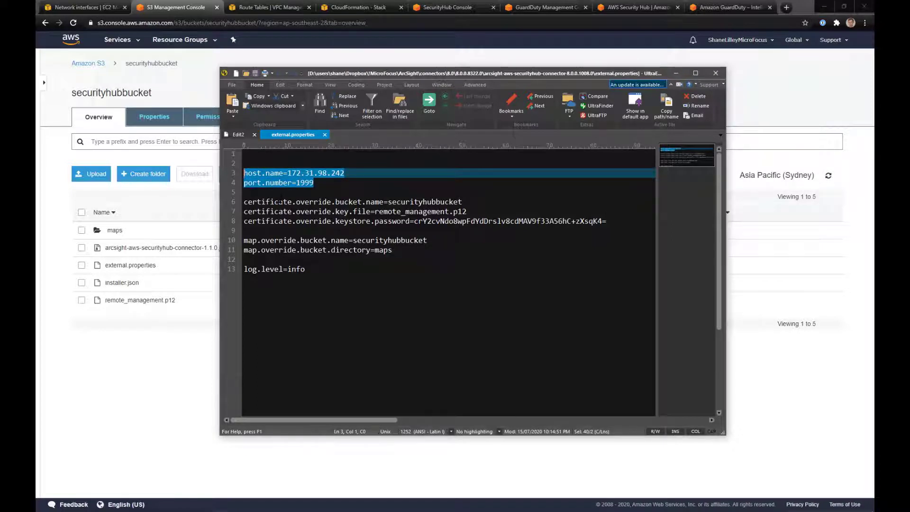
click(344, 202)
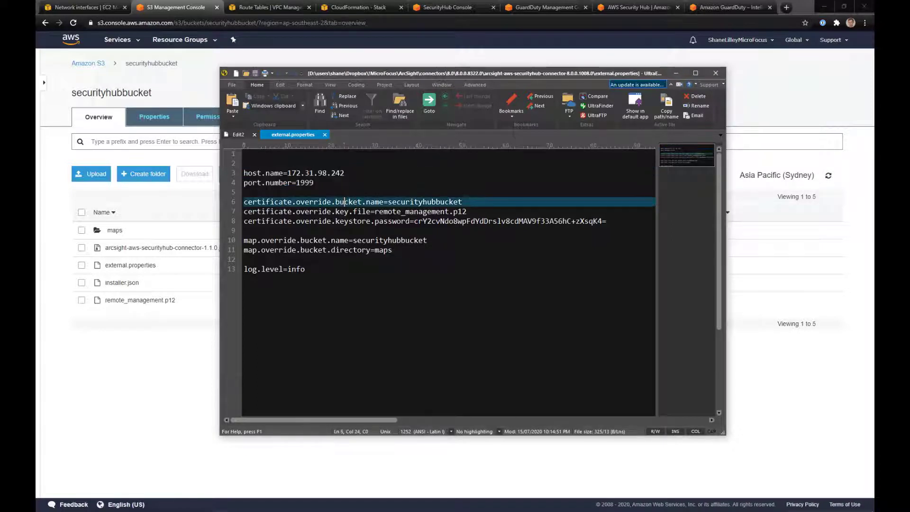
drag(344, 173, 291, 173)
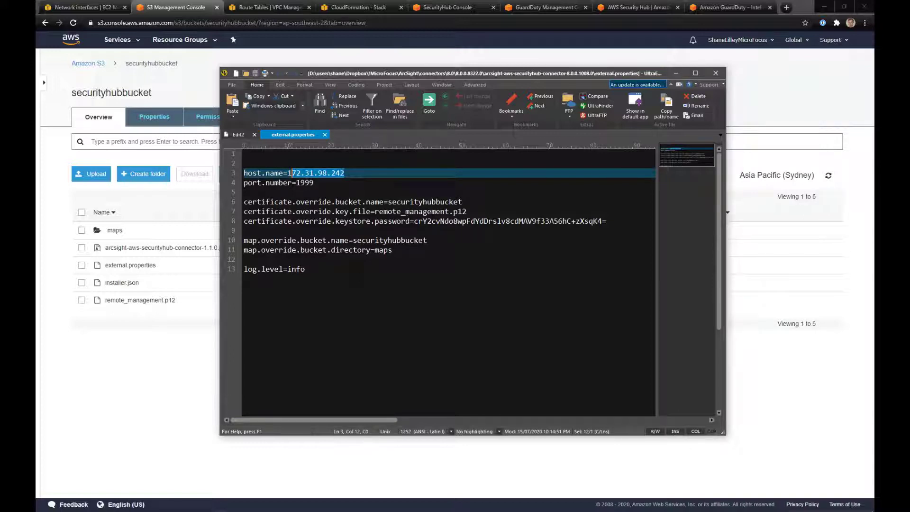
click(360, 274)
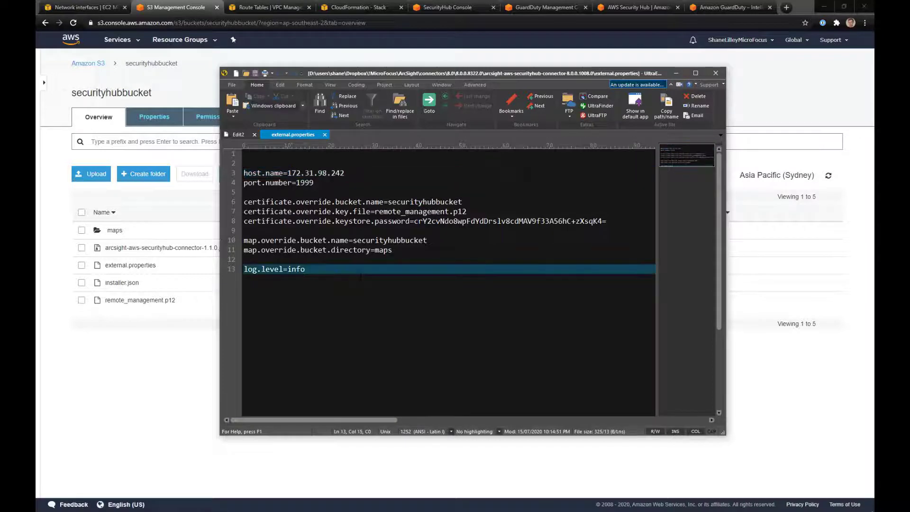
double_click(322, 173)
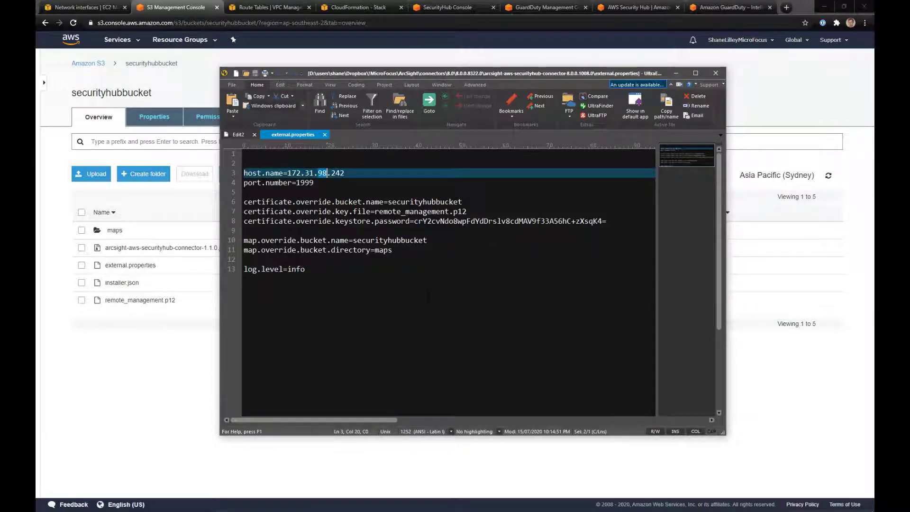
double_click(305, 183)
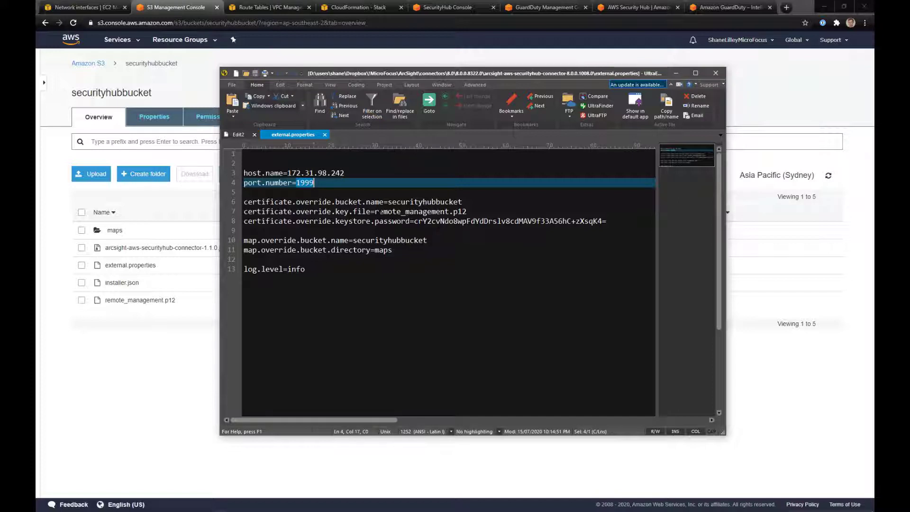
Point out the certificate override lines in external.properties, highlighting the bucket name and key file values
click(263, 203)
click(265, 212)
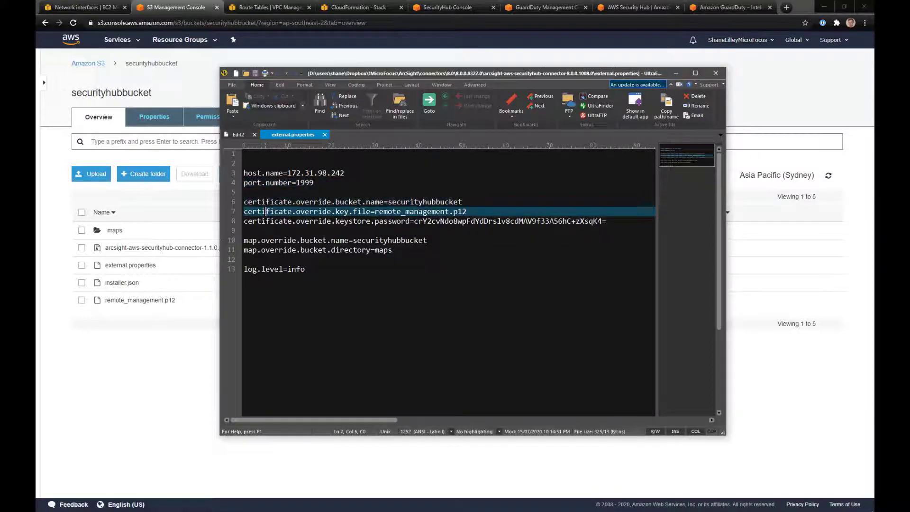
click(266, 221)
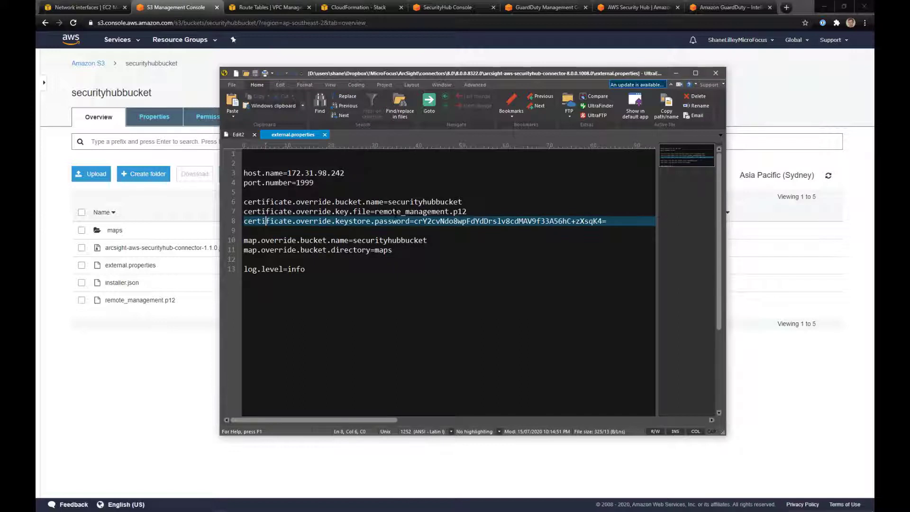
click(428, 201)
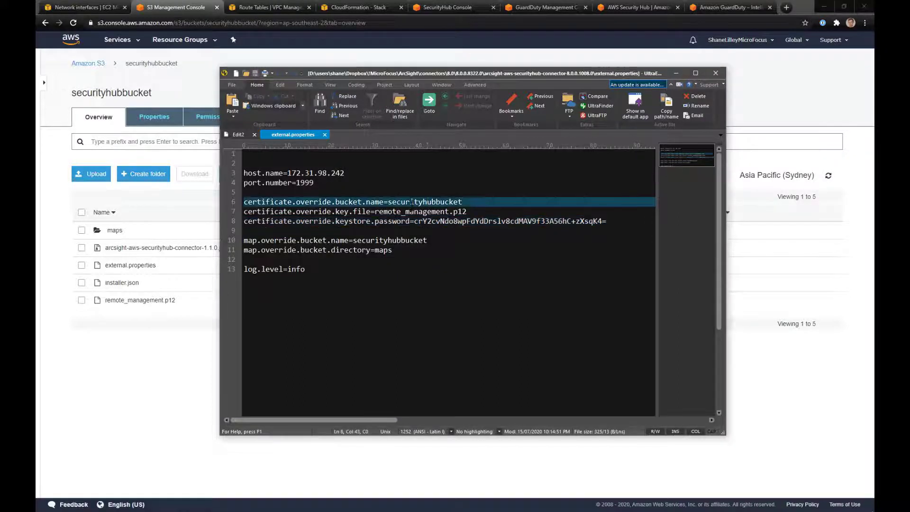
double_click(412, 202)
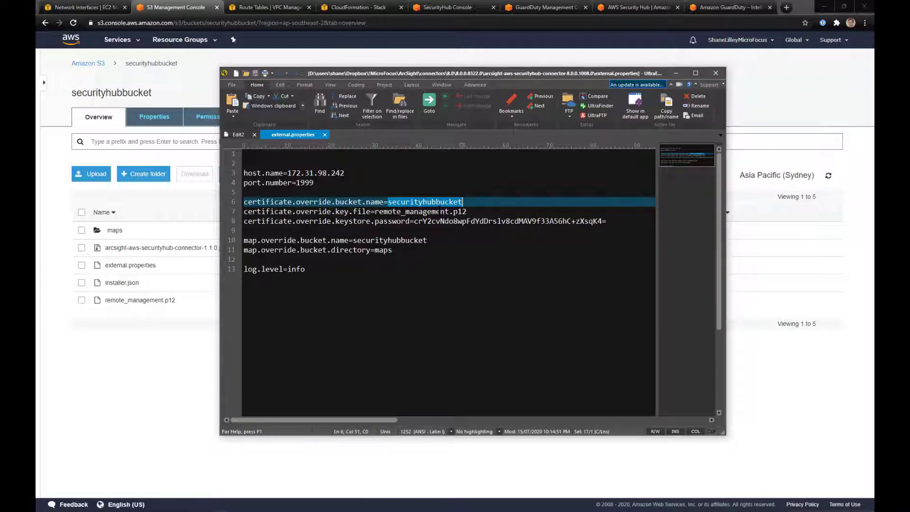
click(441, 211)
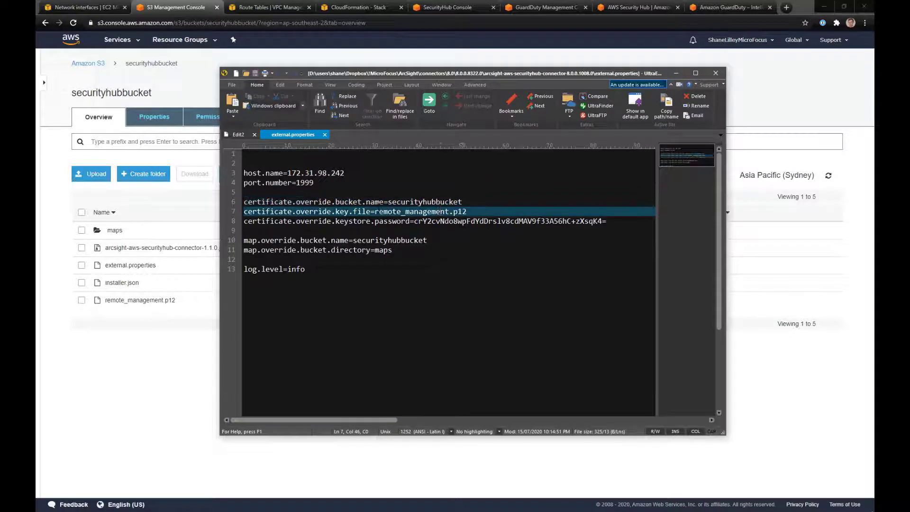
drag(375, 211, 467, 211)
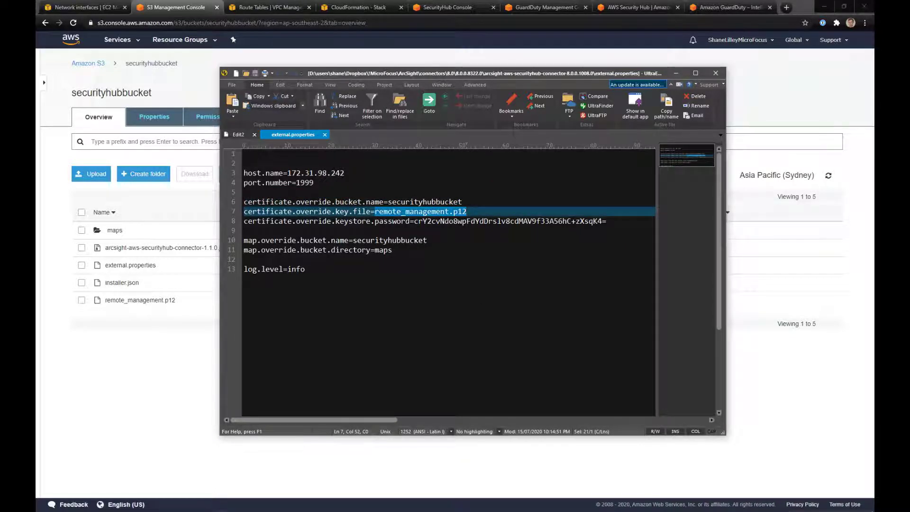
click(419, 221)
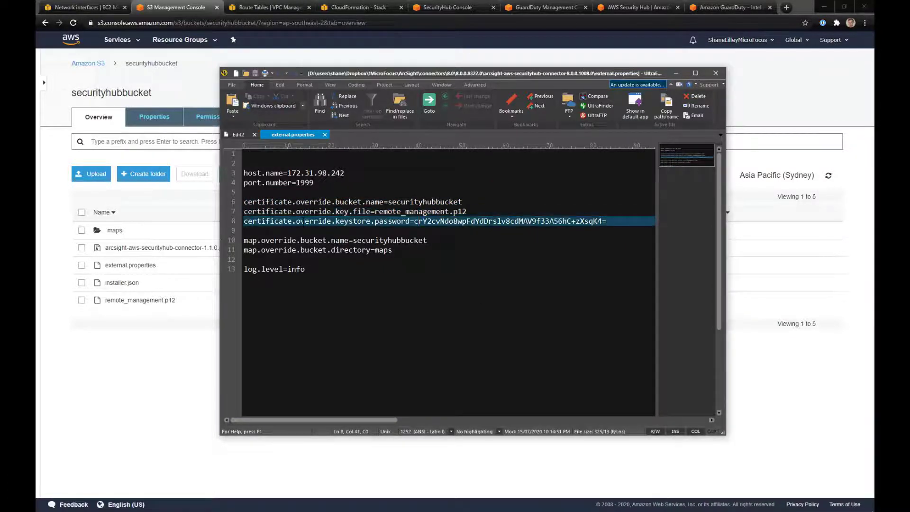
Try a cert/ folder prefix before remote_management.p12 in the certificate key file setting, and remove it again
text(.)
click(375, 211)
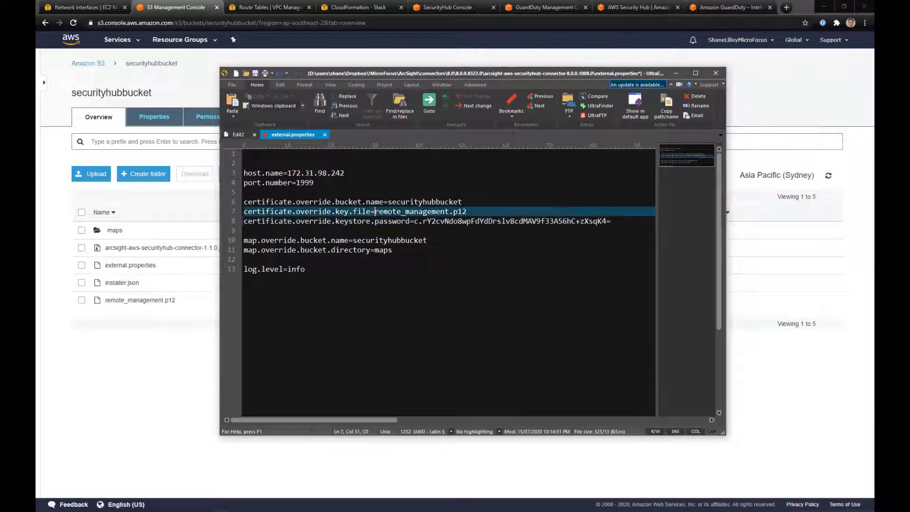
text(cert/)
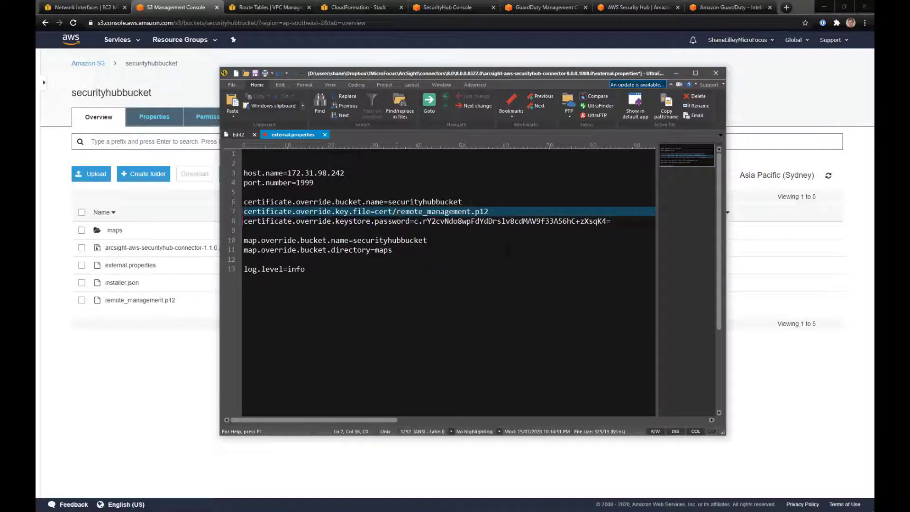
key(BackSpace)
key(BackSpace)
key(BackSpace)
key(BackSpace)
key(BackSpace)
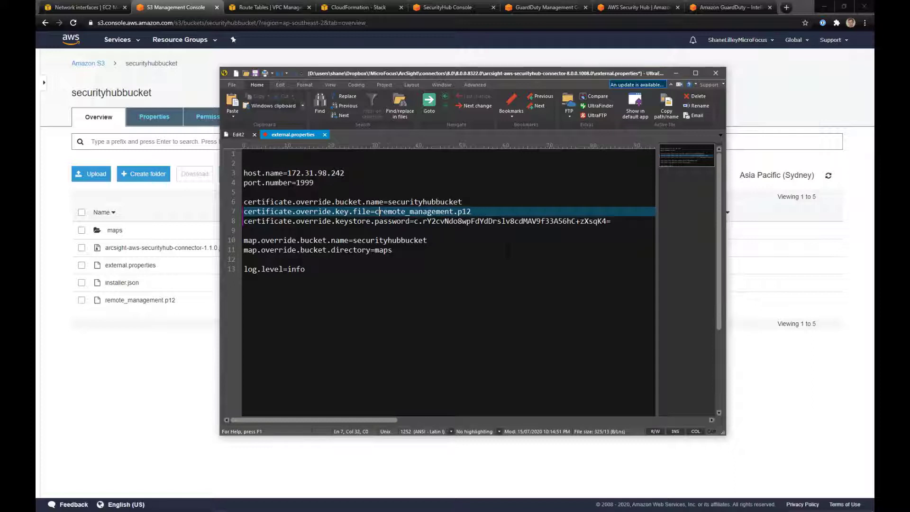
Highlight the keystore password, map bucket name, maps directory and log level in external.properties, and return to the S3 bucket page
drag(422, 221, 575, 220)
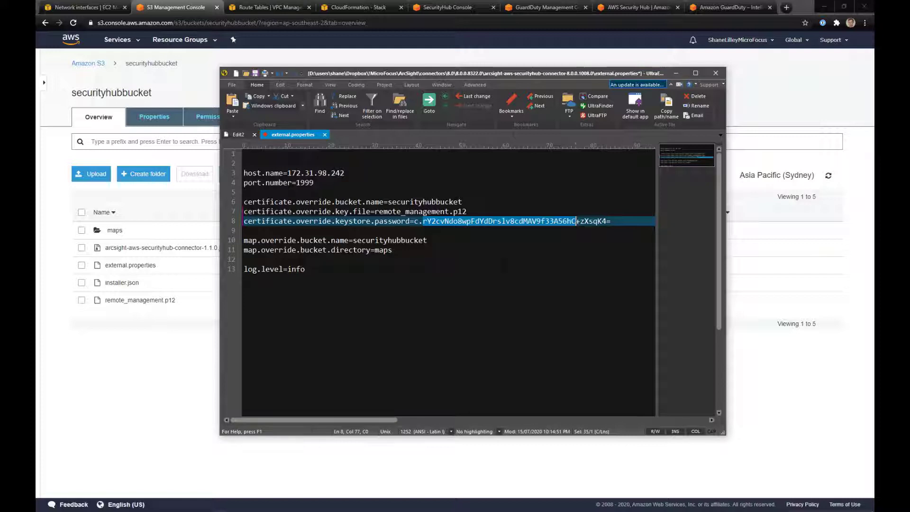
double_click(390, 241)
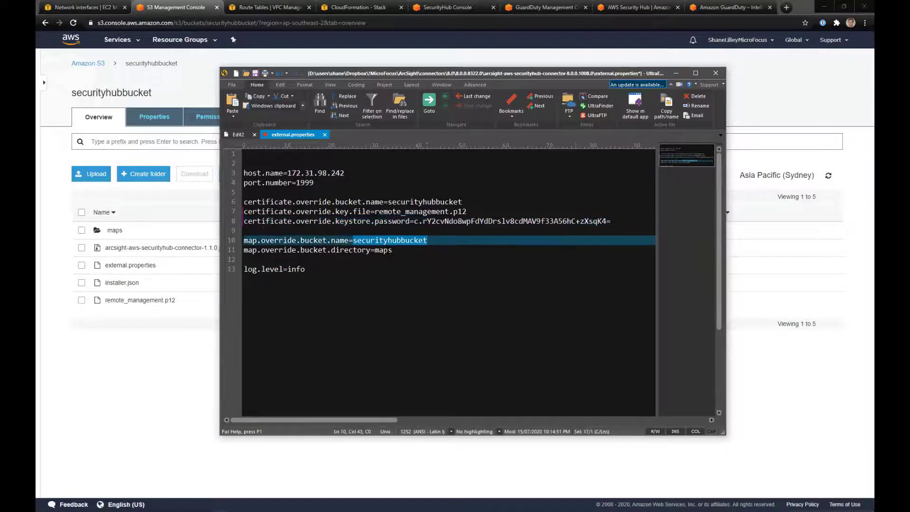
double_click(383, 249)
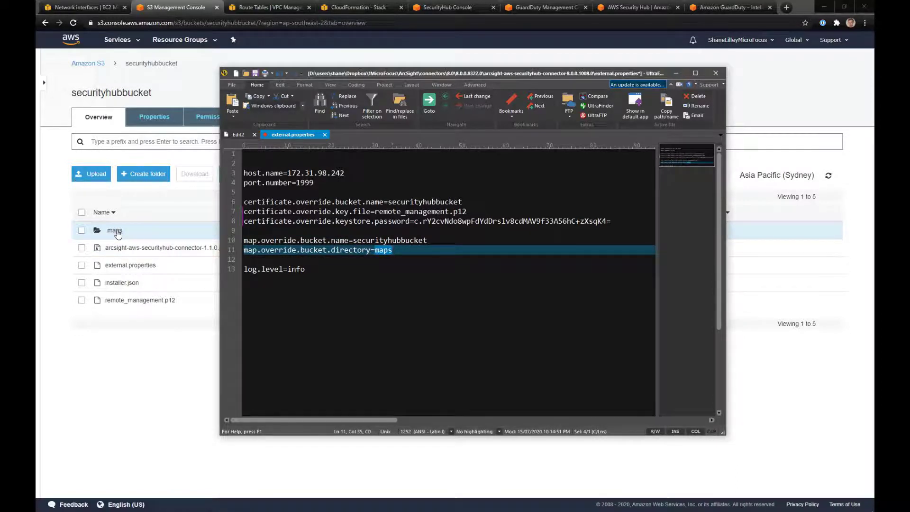
double_click(295, 269)
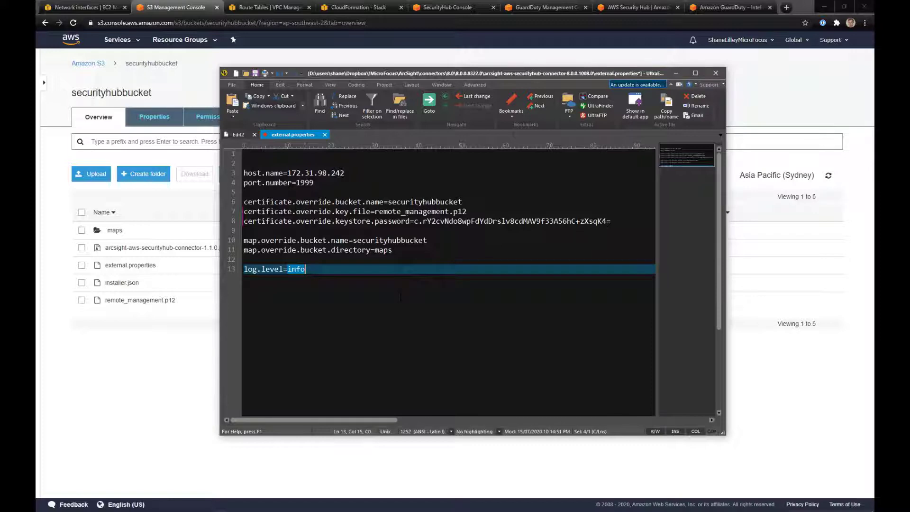
drag(489, 75, 177, 117)
click(41, 125)
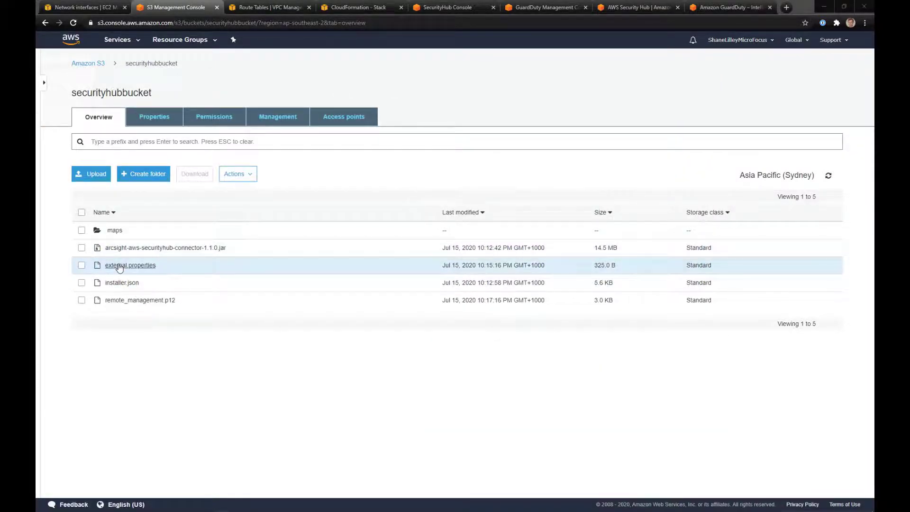
Switch to the Security Hub Connector terminal session, go up from the logs directory and print the working directory
key(alt+Tab)
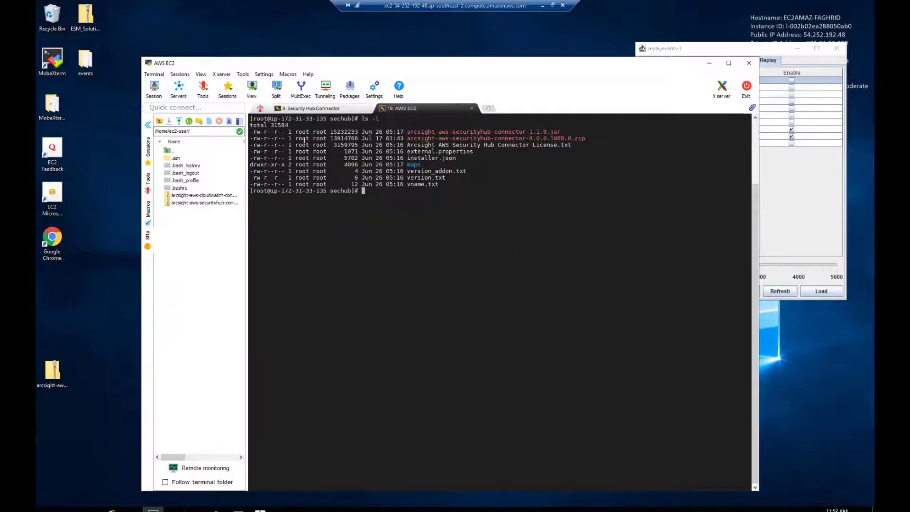
click(315, 109)
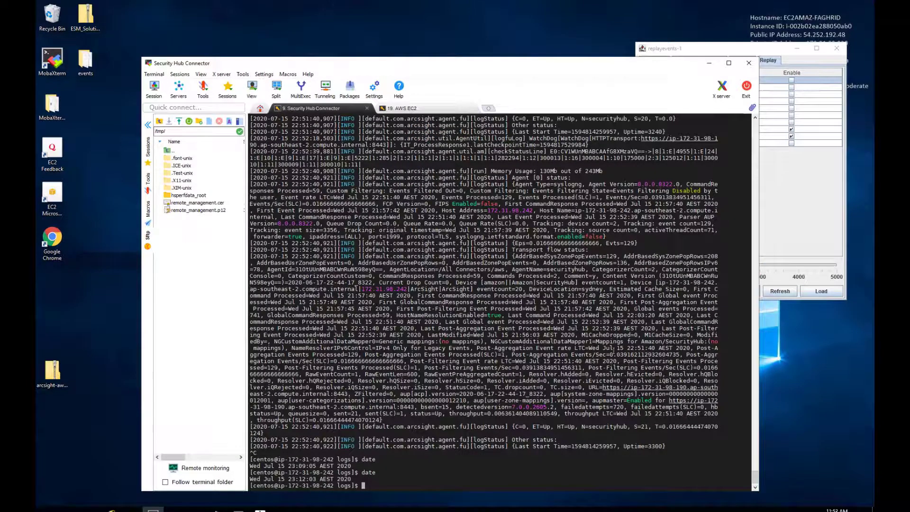
text(cd ..)
key(Return)
text(pwd)
key(Return)
Change to the connector's user/agent/ directory and list its contents in long format
text(cd usercd)
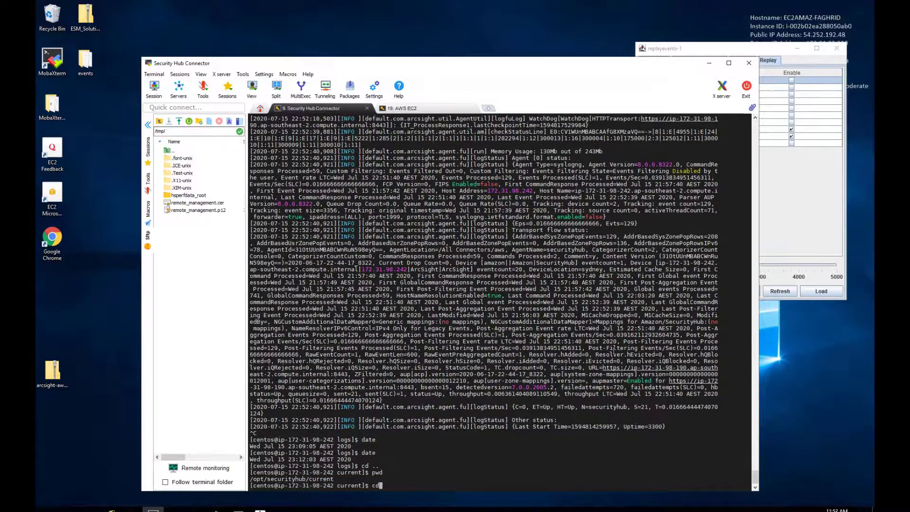
key(BackSpace)
key(BackSpace)
key(BackSpace)
text(/agent/)
key(Return)
text(ls -l)
key(Return)
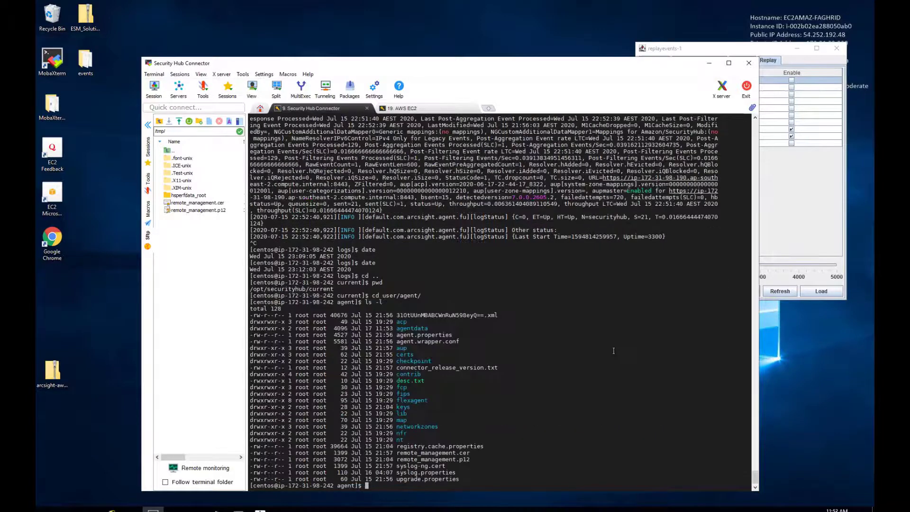
Highlight remote_management.p12 in the listing and print the path of the agent directory
double_click(427, 459)
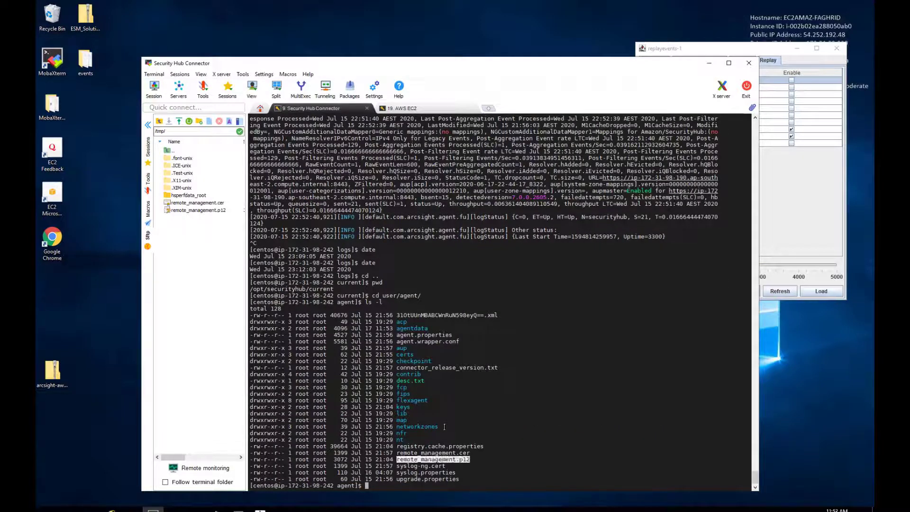
text(pwd)
key(Return)
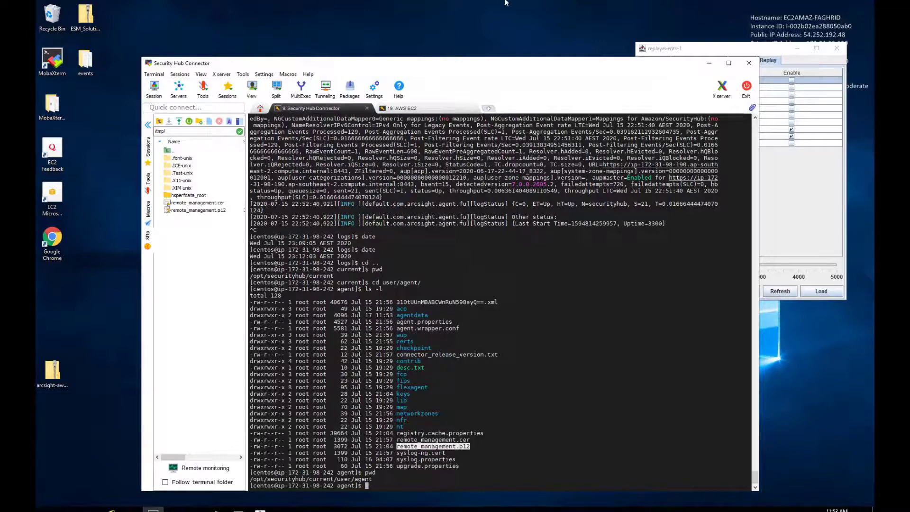
Switch back to the browser, close the old CloudFormation tab and open CloudFormation through a services search for "formation"
click(545, 8)
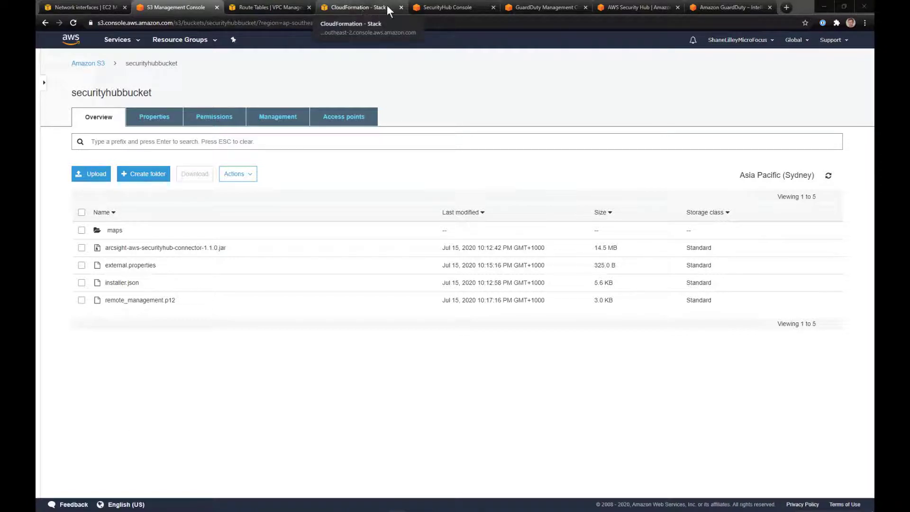
click(400, 7)
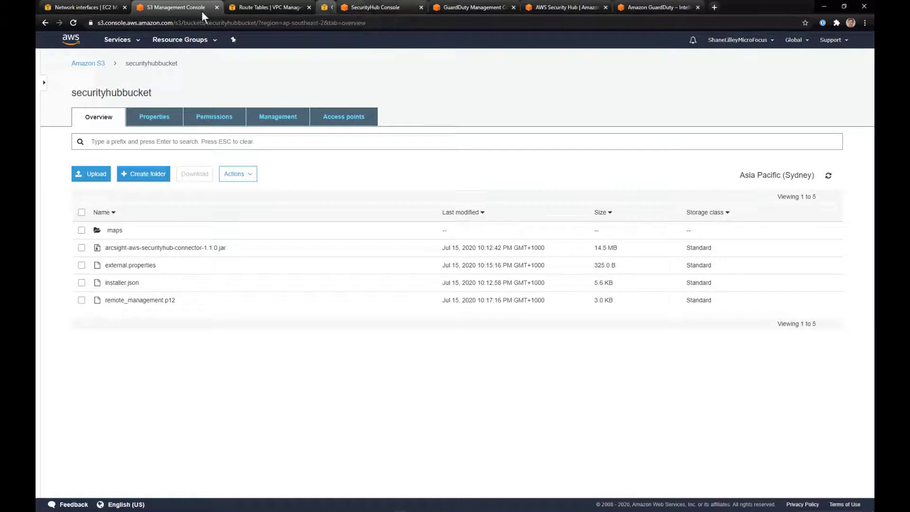
click(119, 39)
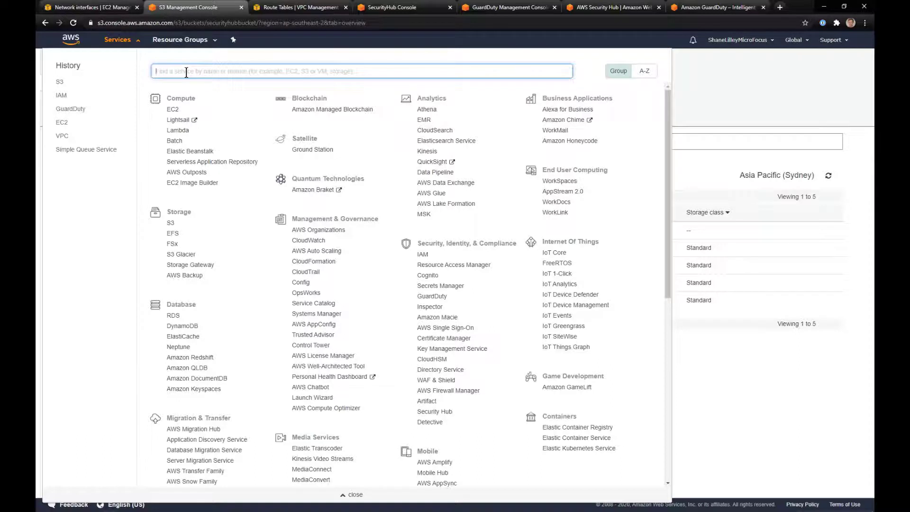
text(formation)
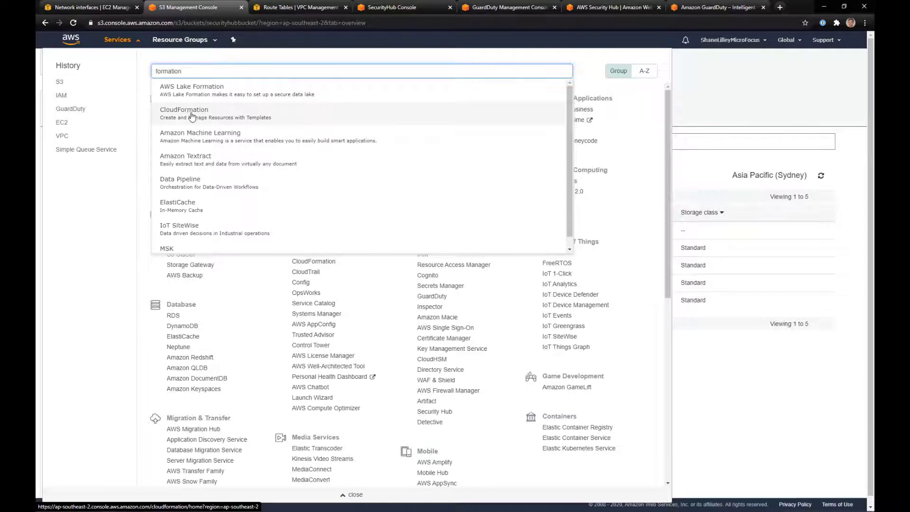
click(192, 116)
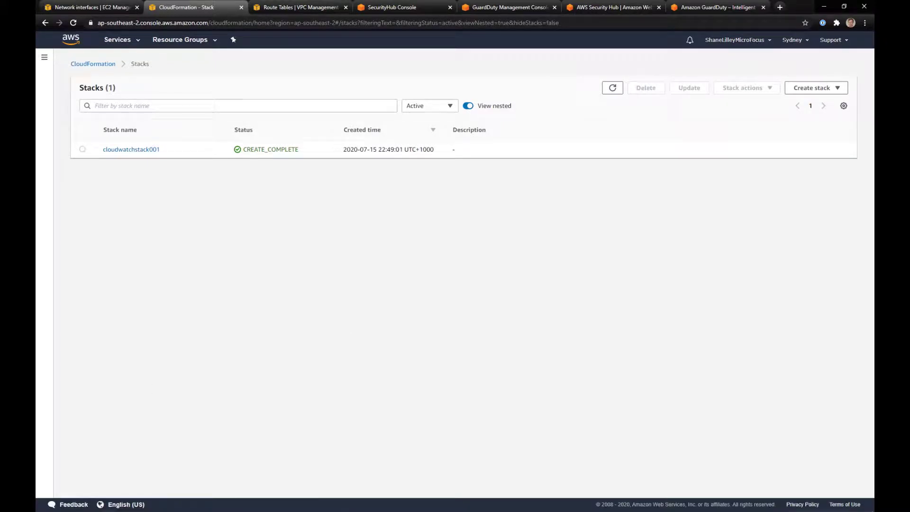
Start creating a CloudFormation stack with new resources (standard)
click(830, 89)
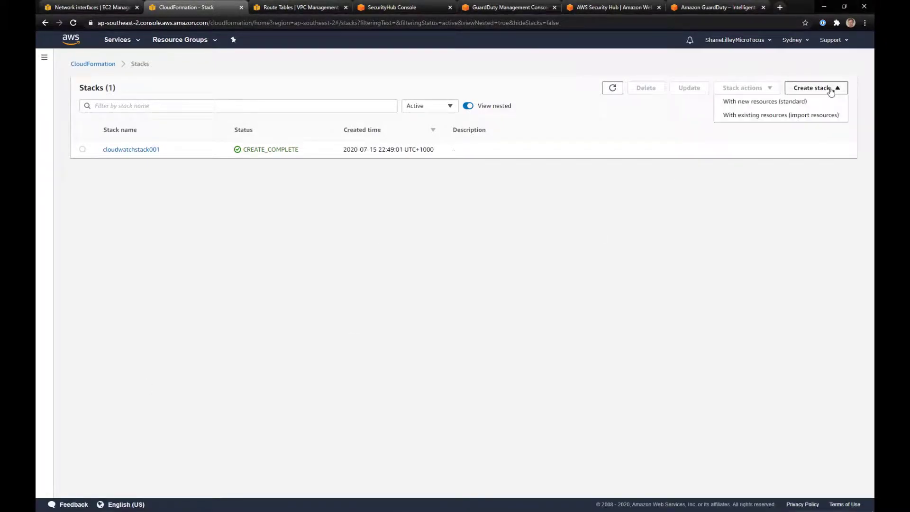
click(764, 102)
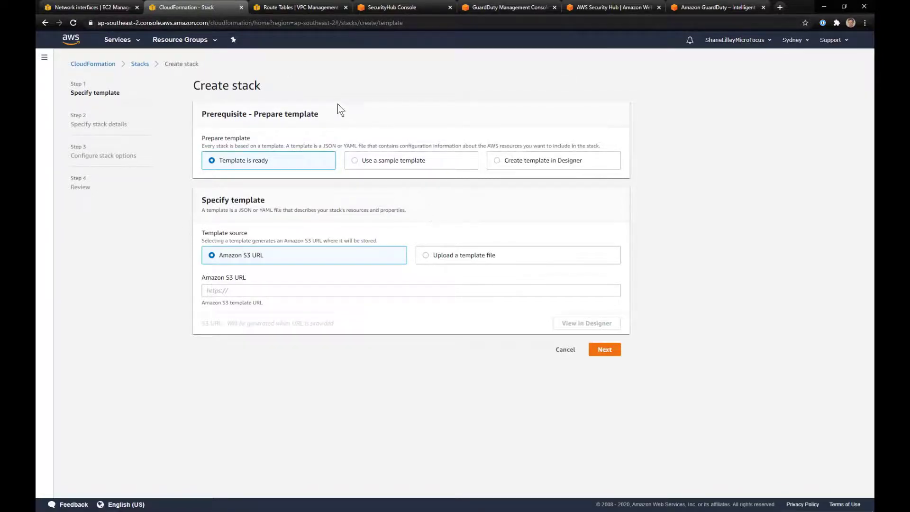
Open S3 in place of the Route Tables page and copy the object URL of installer.json in securityhubbucket
click(283, 6)
click(121, 41)
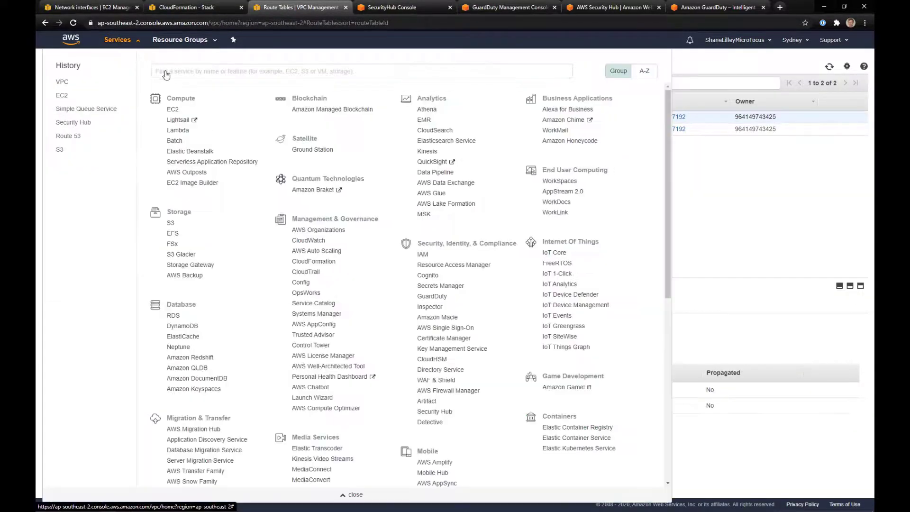
click(60, 150)
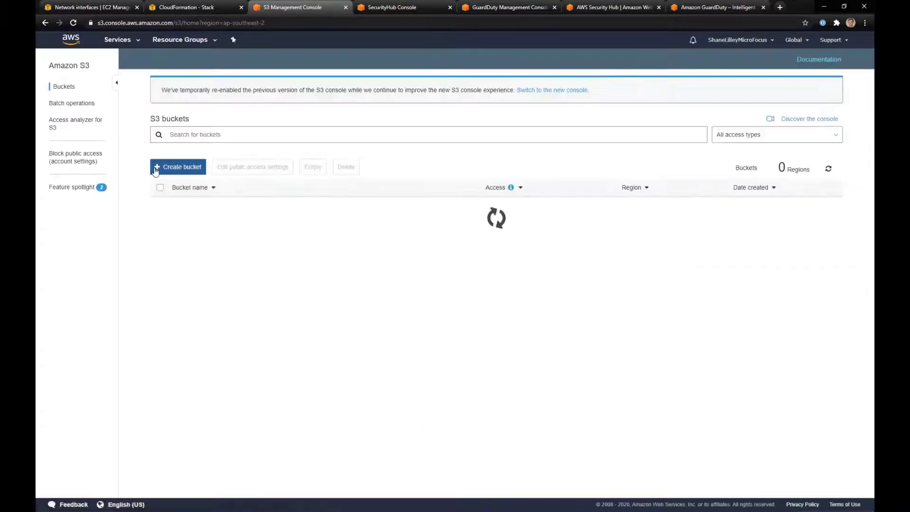
click(208, 241)
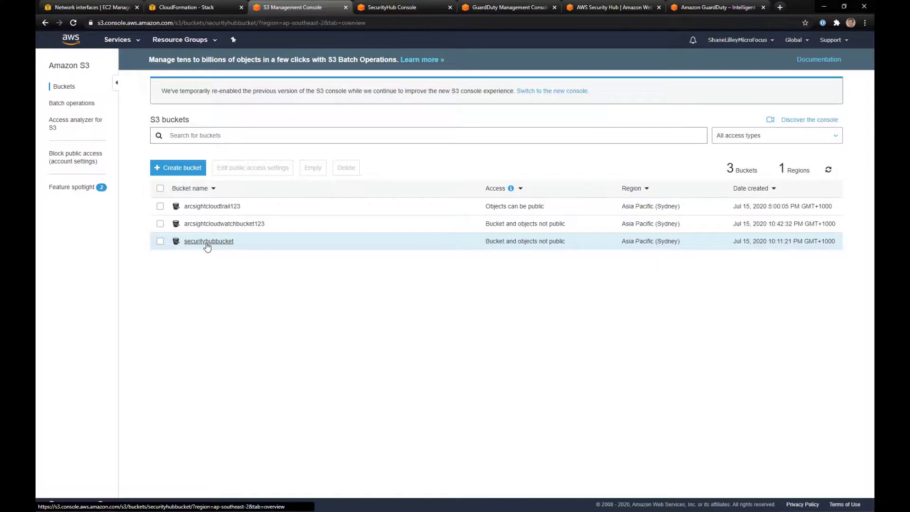
click(120, 282)
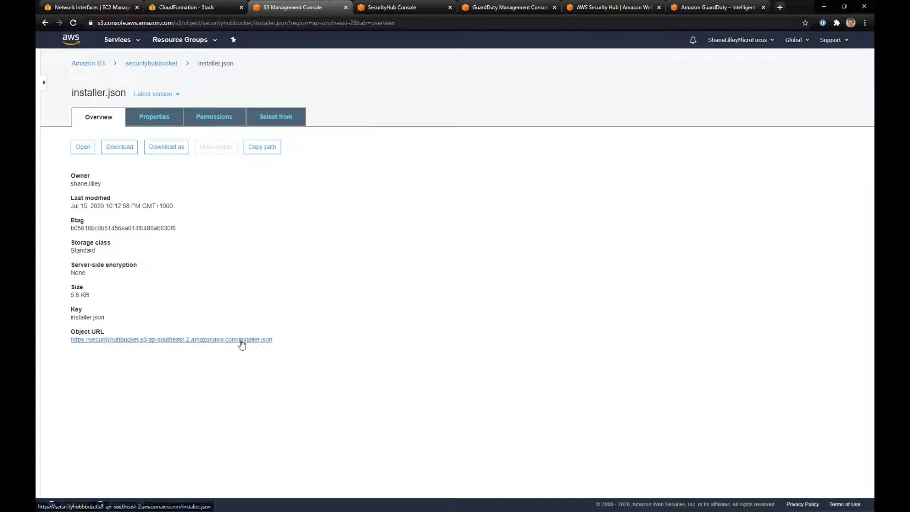
right_click(262, 343)
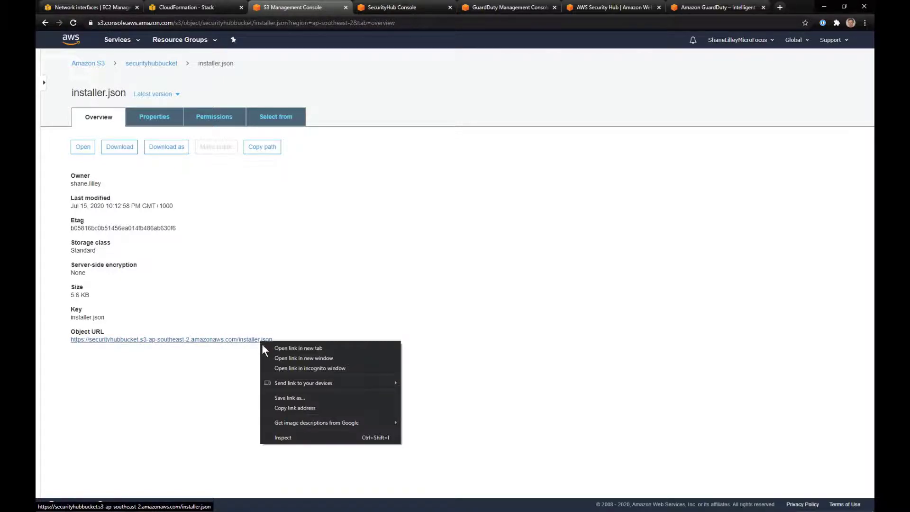
click(281, 408)
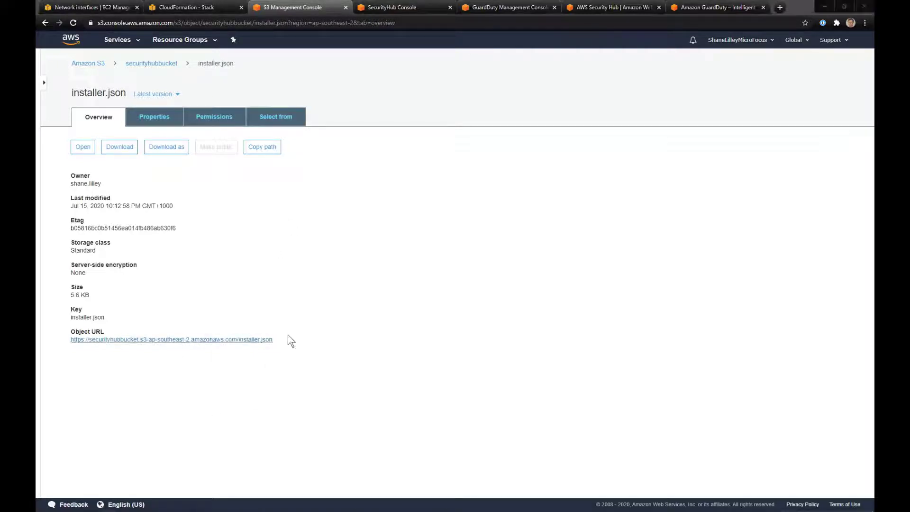
Use the copied installer.json address as the new stack's Amazon S3 template URL and continue to the stack details
click(190, 7)
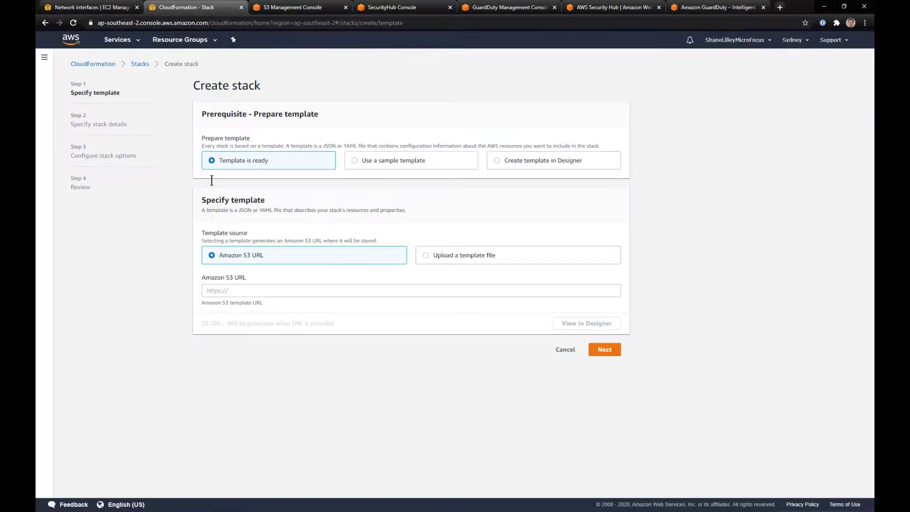
click(255, 290)
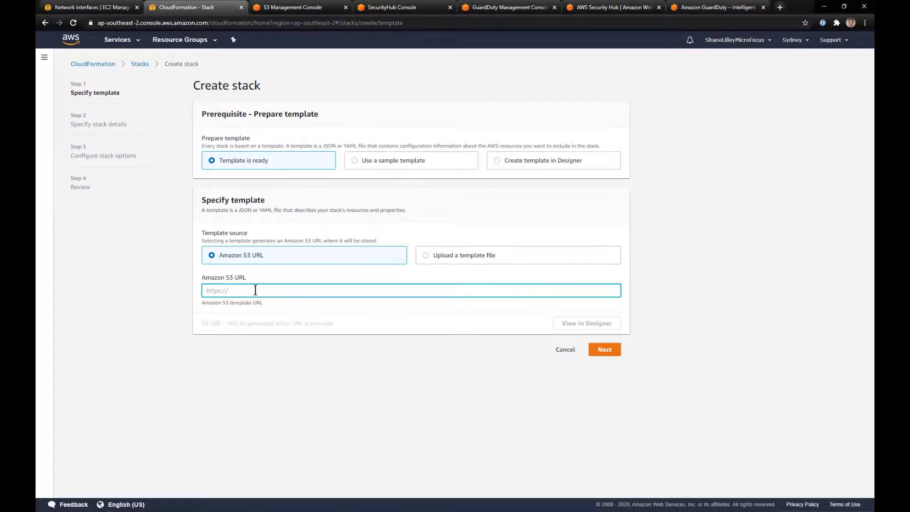
key(ctrl+v)
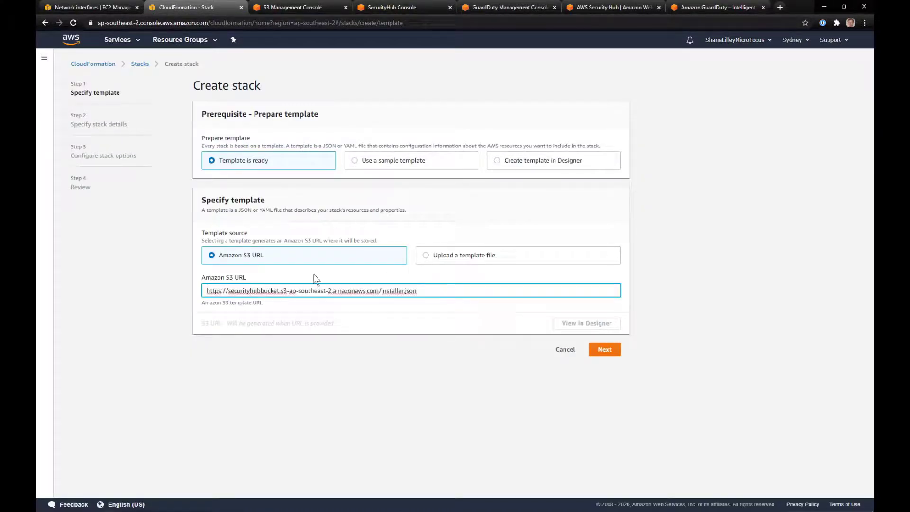
click(416, 432)
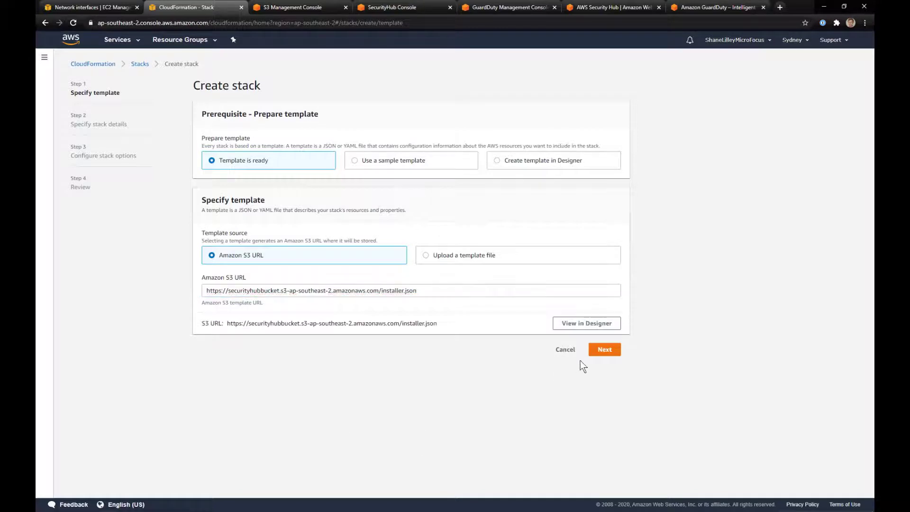
click(599, 353)
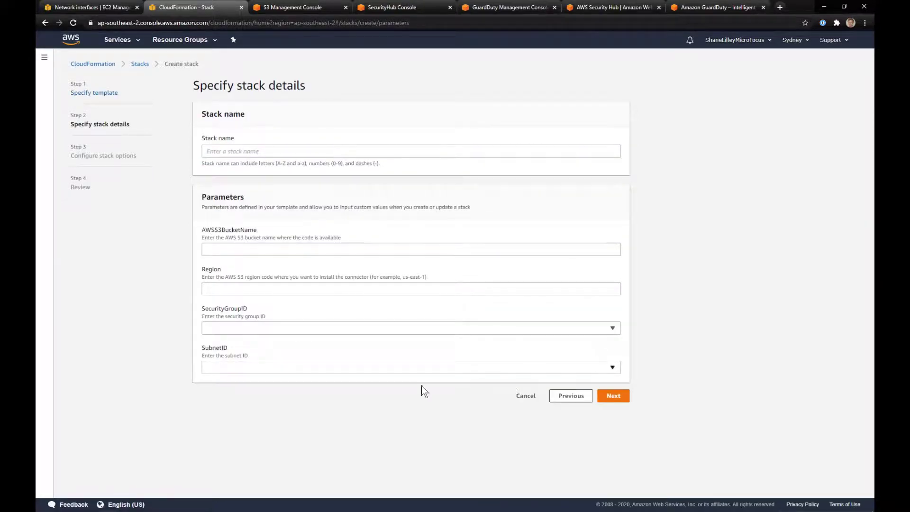
Check the bucket name required for the AWSS3BucketName parameter by selecting securityhubbucket in the S3 bucket list
click(252, 250)
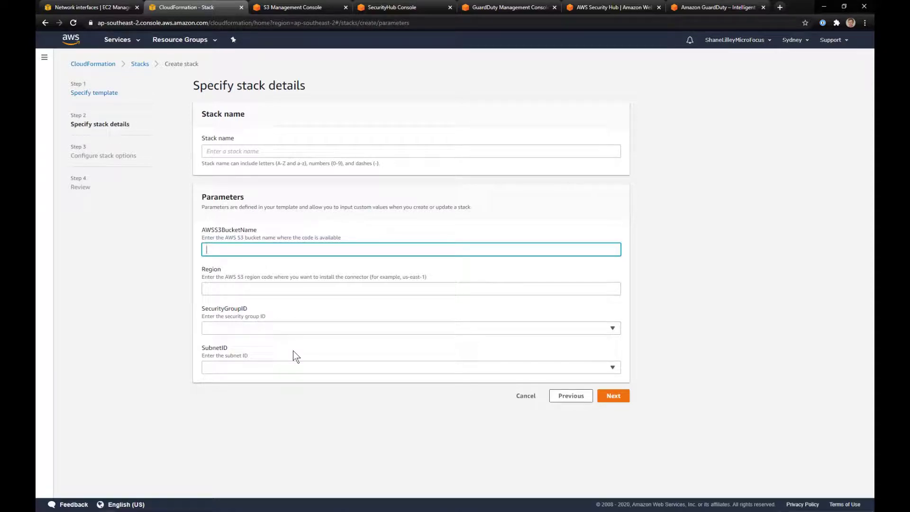
click(294, 7)
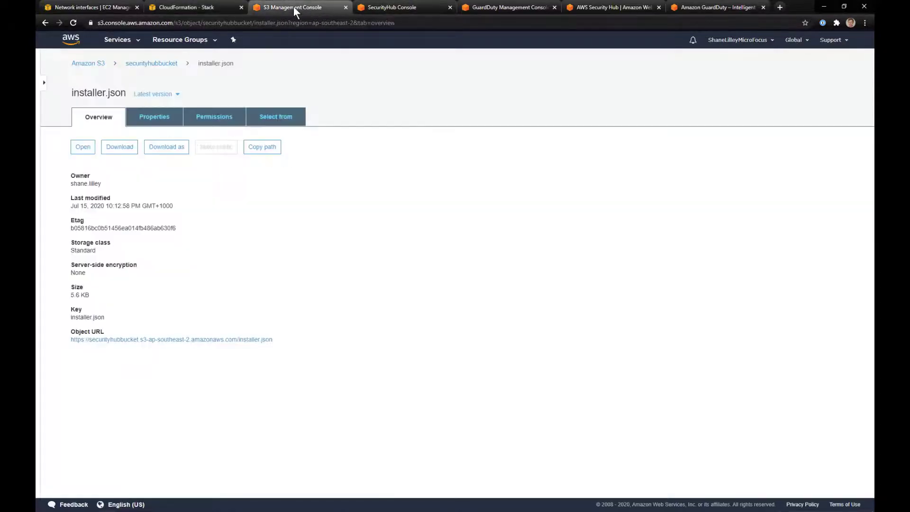
click(87, 63)
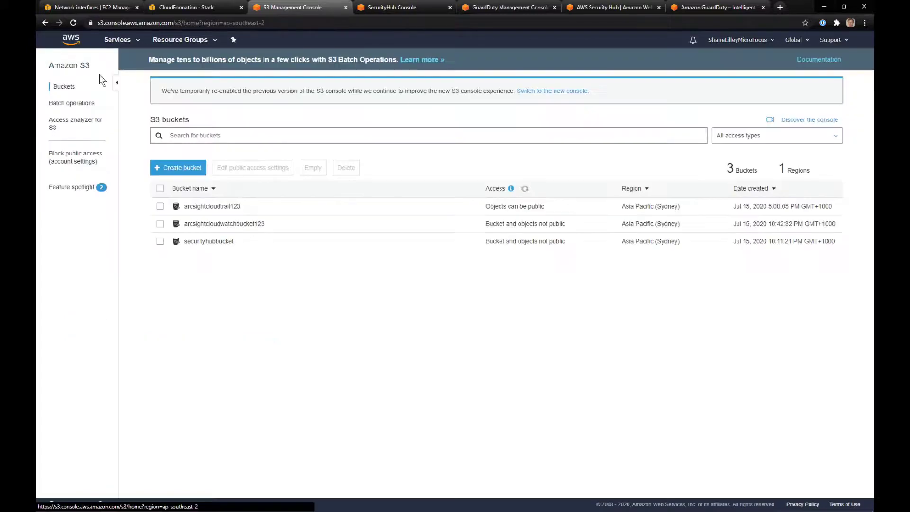
click(171, 243)
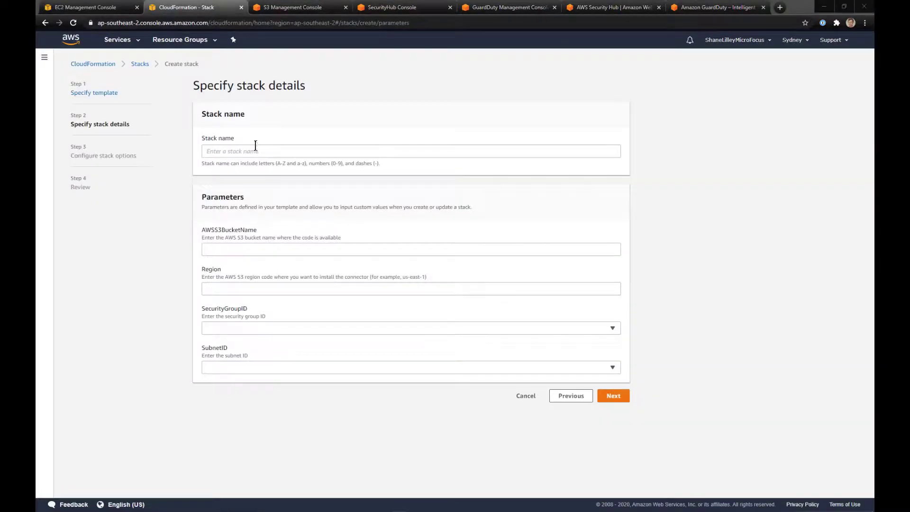
Name the stack MySecurityHubStack and set its AWSS3BucketName parameter to securityhubbucket
click(257, 151)
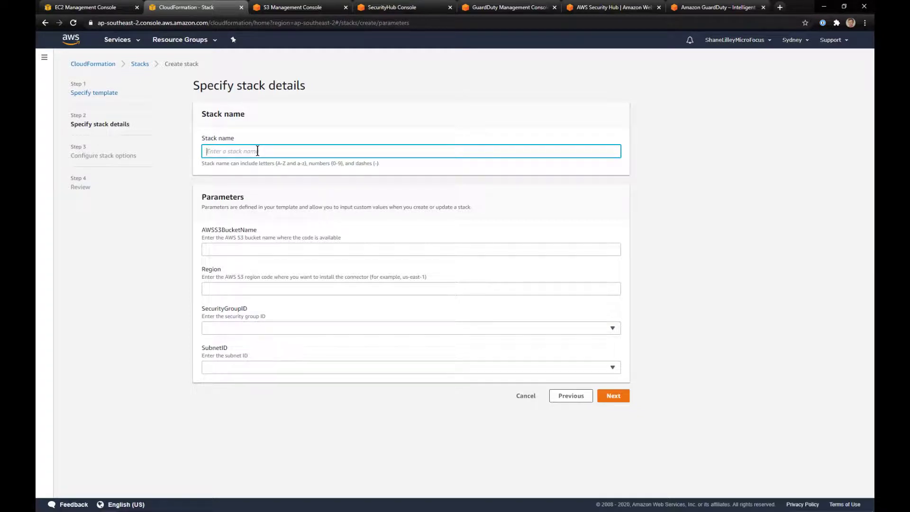
text(MySecurityHubStack)
click(283, 11)
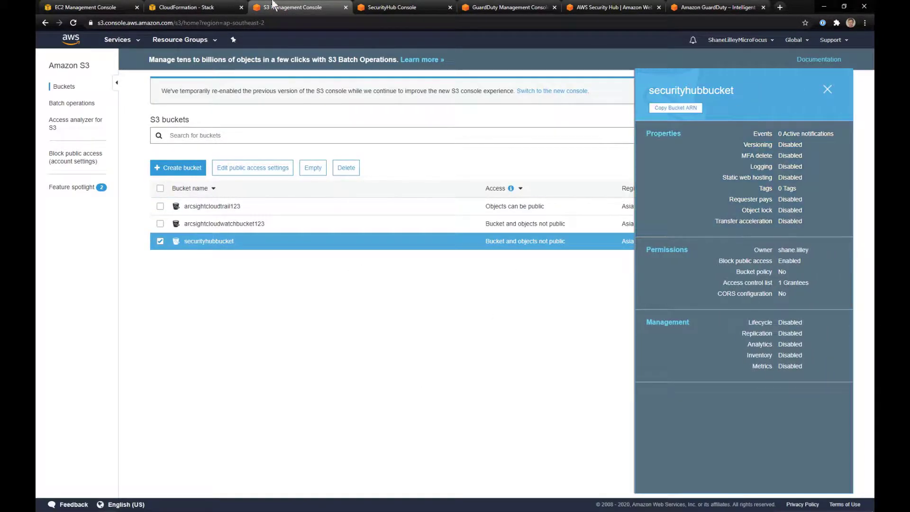
click(188, 8)
click(242, 248)
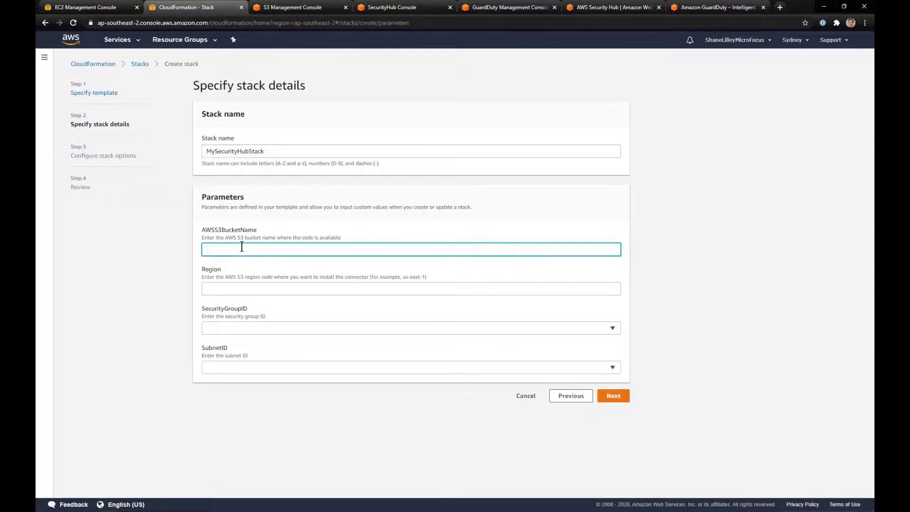
text(securityhubbucket)
Set the stack's Region parameter to ap-southeast-2 and highlight the entry
click(344, 287)
text(ap-southeast-2)
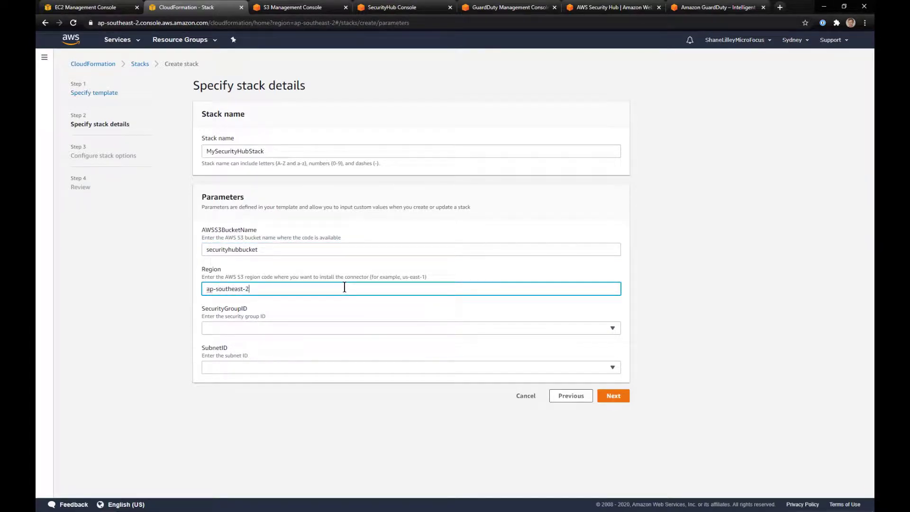
drag(345, 288, 192, 278)
click(271, 425)
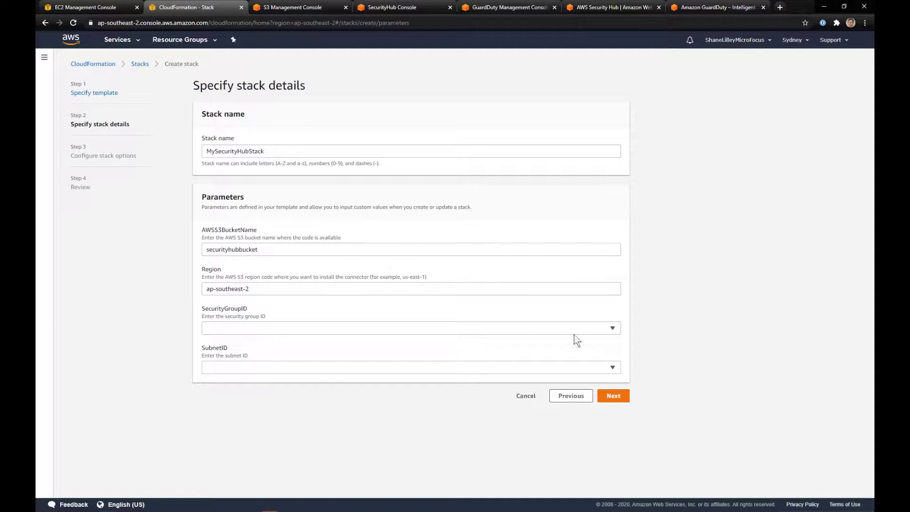
Assign the cloudwatchstack001-LambdaSecurityGroup security group and the Private AZ A subnet (172.31.98.0/24), and continue to the stack options
click(613, 331)
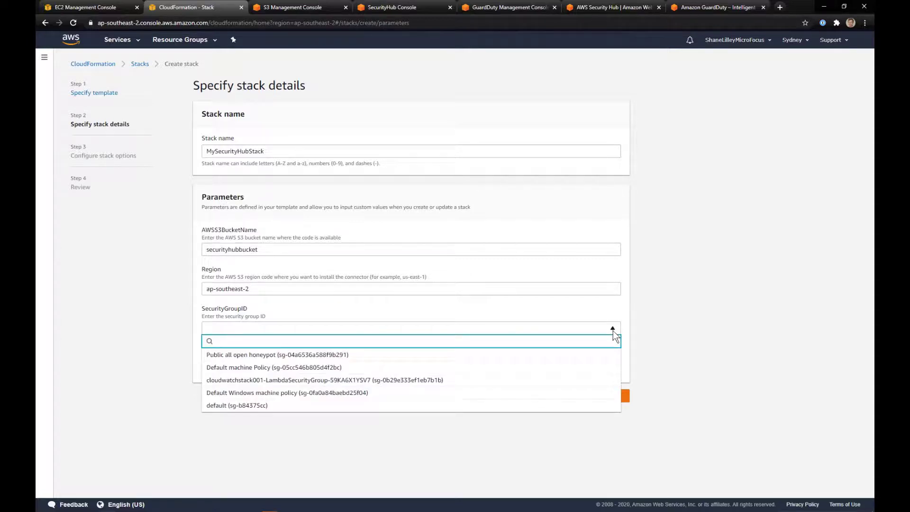
click(339, 380)
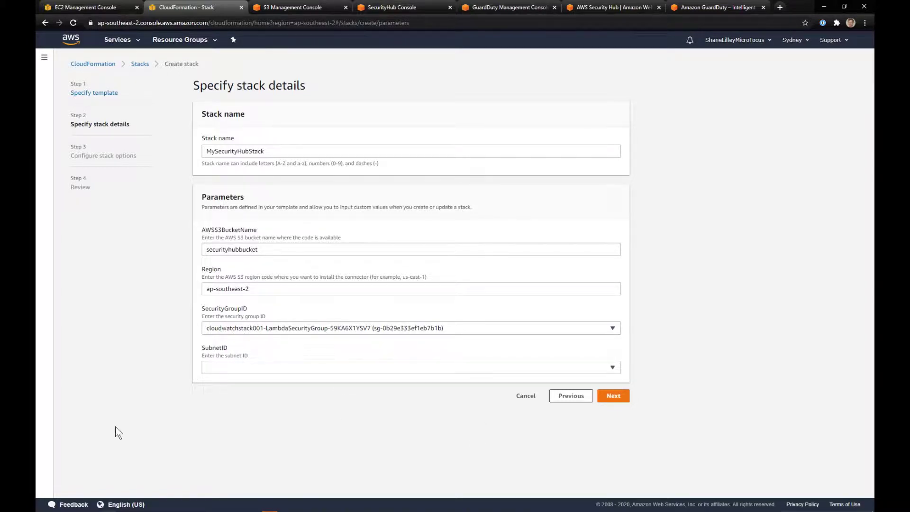
click(257, 369)
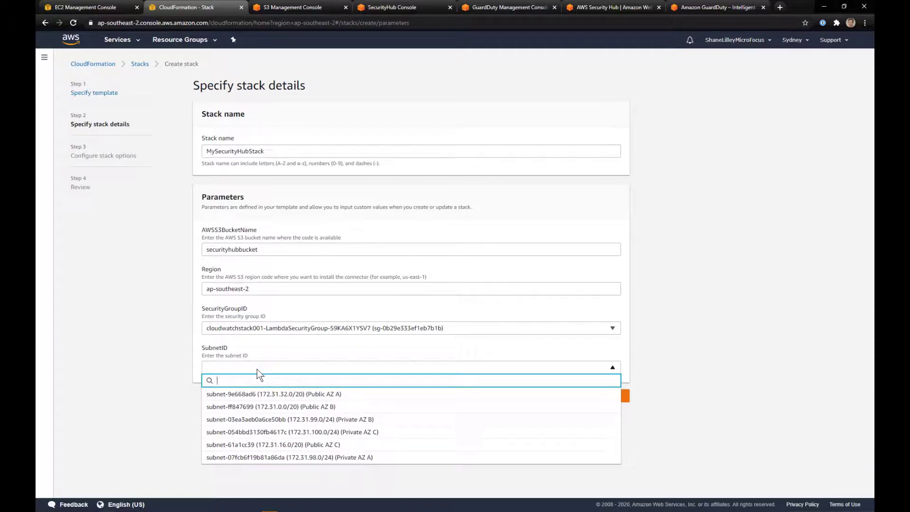
click(255, 458)
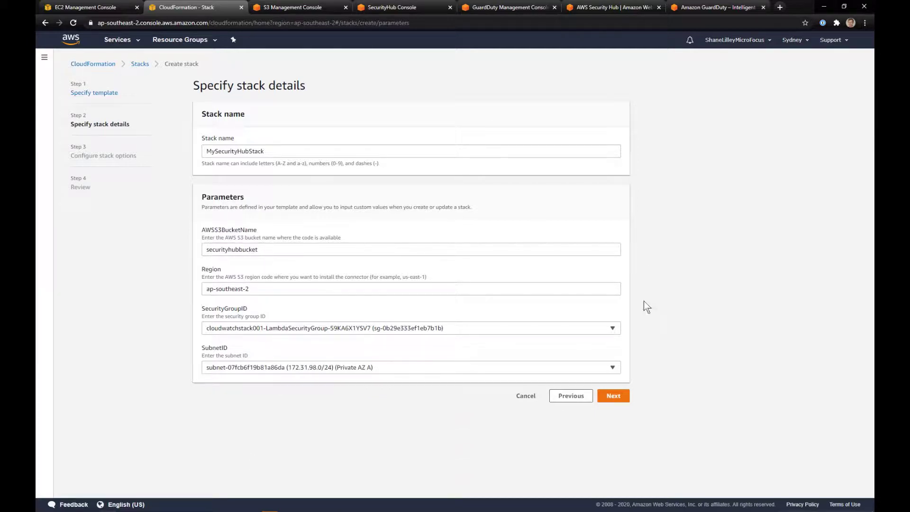
click(604, 391)
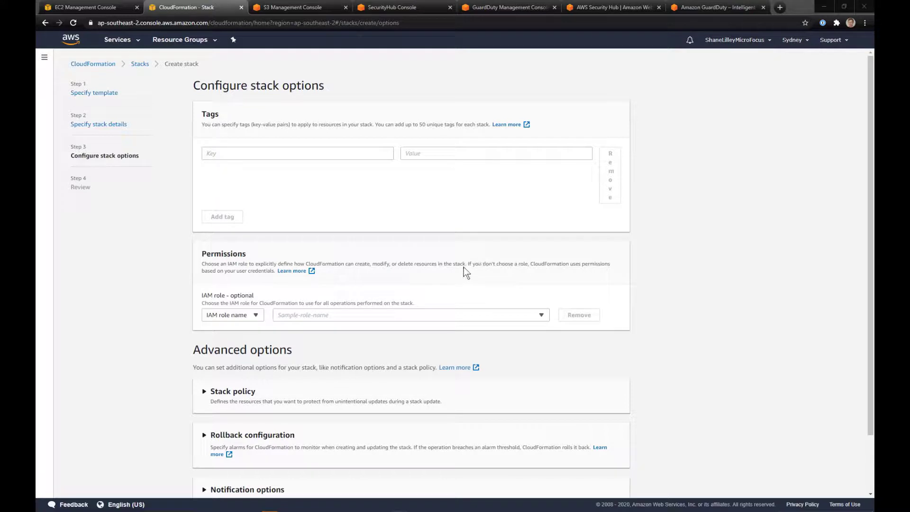
Highlight the Permissions note about CloudFormation's behavior when no IAM role is chosen, and clear the selection
drag(472, 264, 547, 264)
double_click(547, 264)
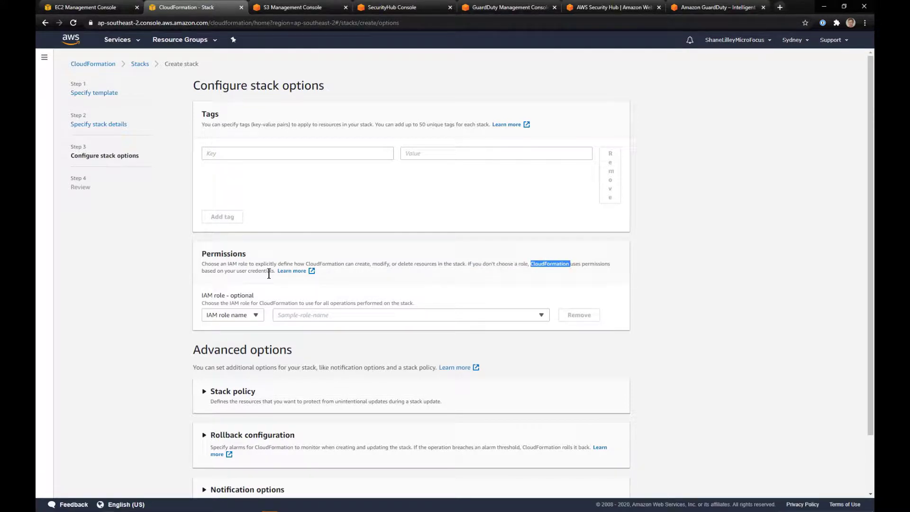
click(136, 314)
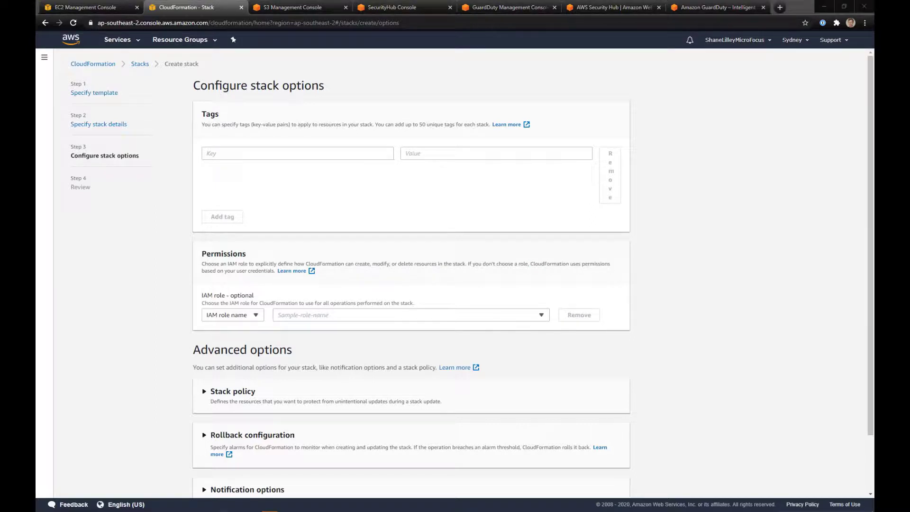
Switch to Notepad, highlight each access policy from AmazonS3FullAccess to EC2FullAccess, and return to the stack options' advanced settings
key(alt+Tab)
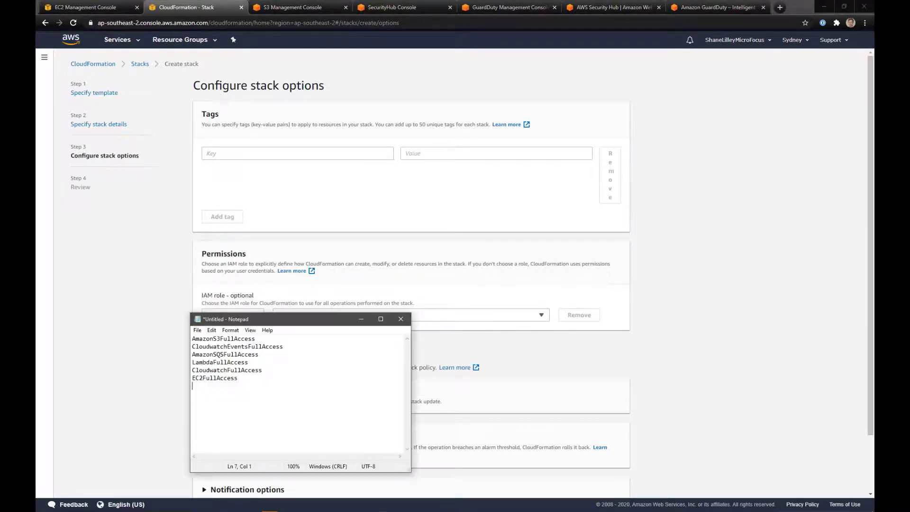
drag(337, 314, 516, 129)
click(401, 155)
double_click(402, 154)
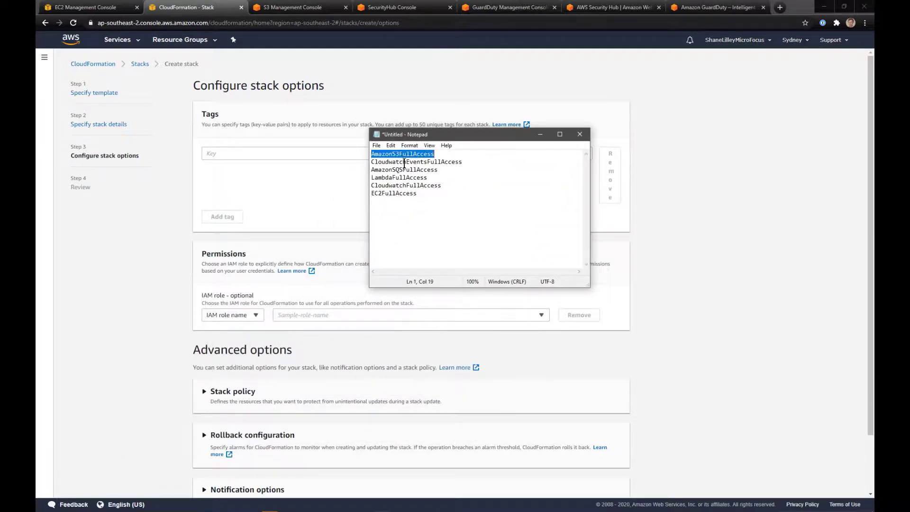
double_click(402, 163)
double_click(402, 170)
double_click(402, 178)
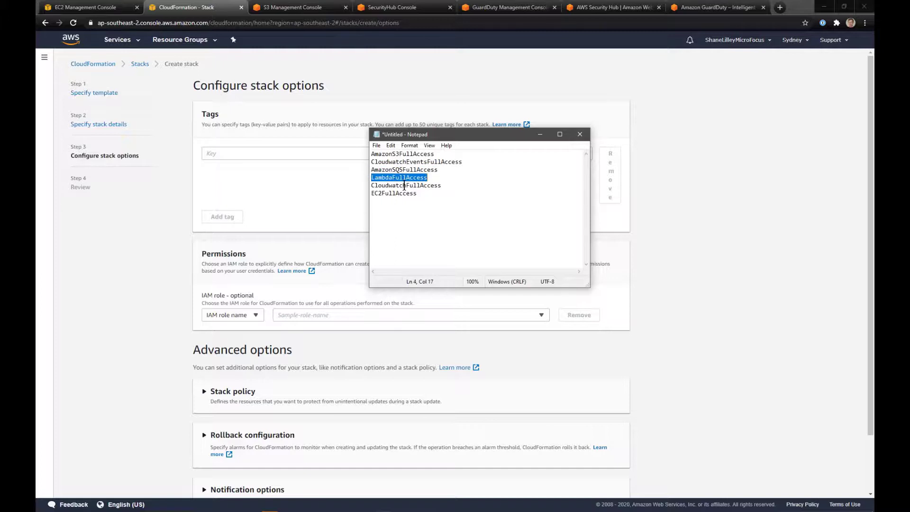
double_click(402, 186)
double_click(402, 194)
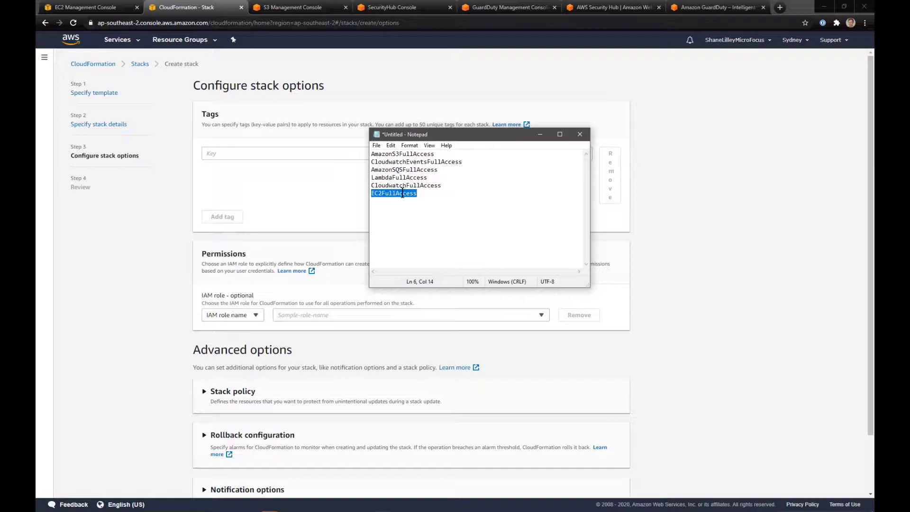
click(769, 341)
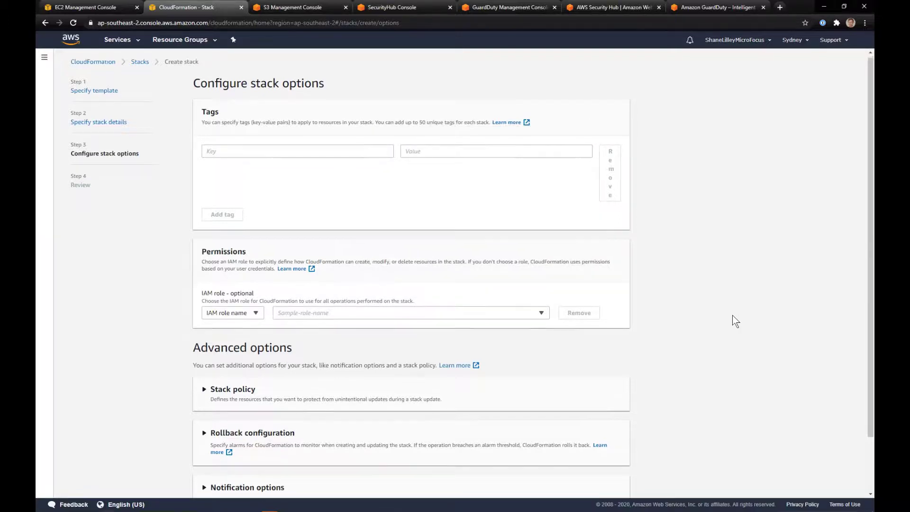
scroll(733, 315, down, 2)
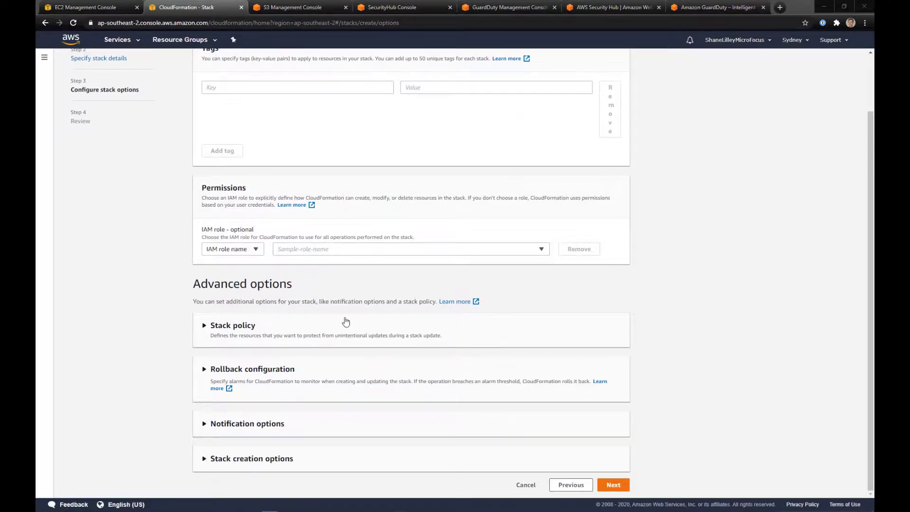
Continue to the review of MySecurityHubStack, acknowledge that CloudFormation might create IAM resources, and create the stack
click(723, 413)
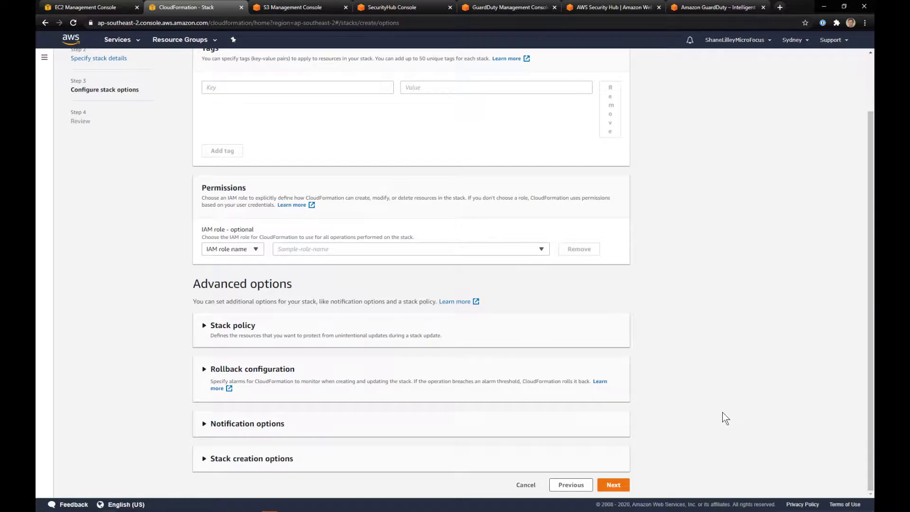
click(620, 485)
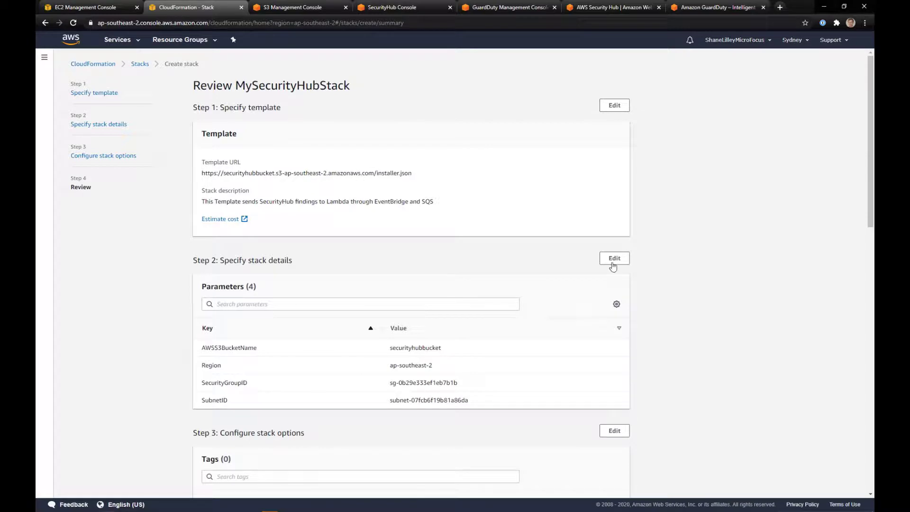
scroll(713, 325, down, 9)
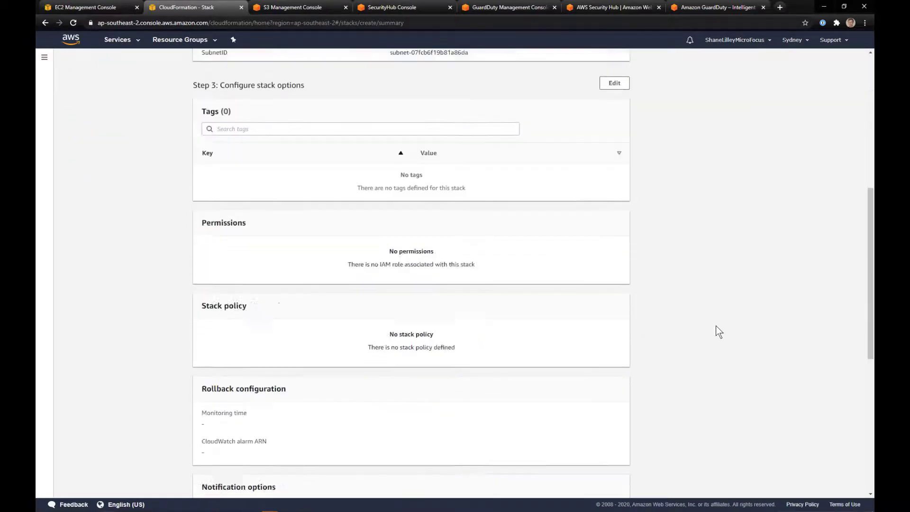
scroll(716, 329, down, 5)
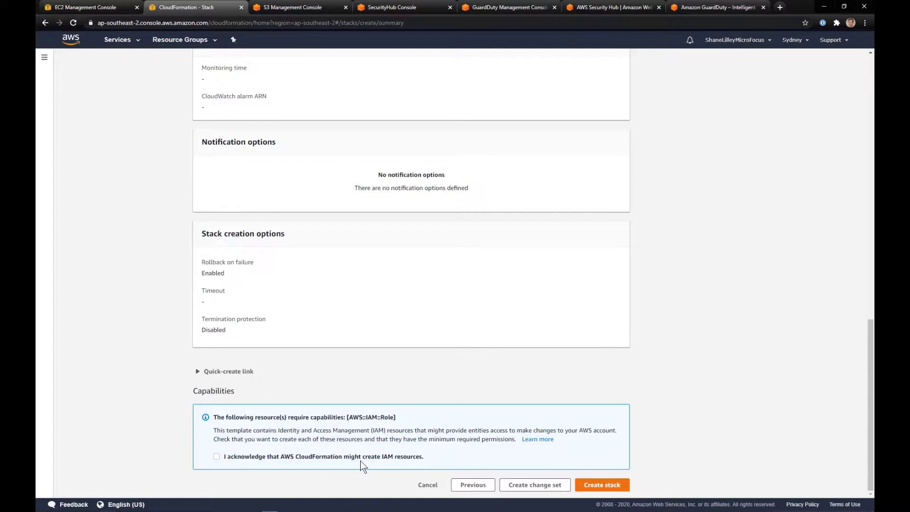
click(219, 457)
click(598, 491)
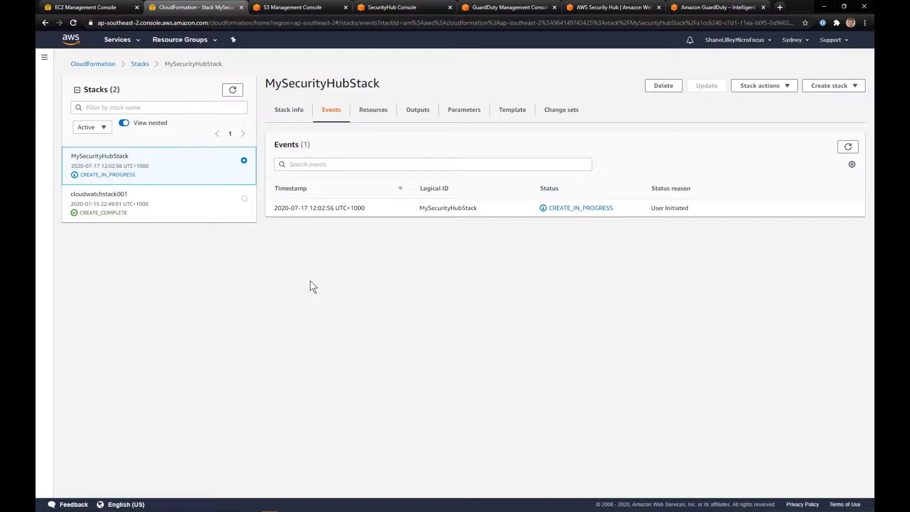
Switch to the EC2 console, show the Default machine Policy security group's inbound rules, and highlight the SyslogNG rule's port and source
click(81, 9)
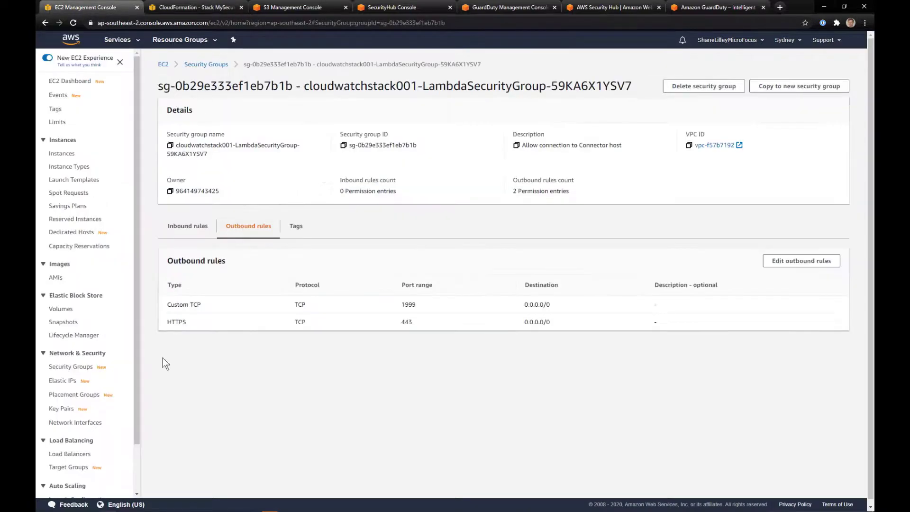
click(71, 367)
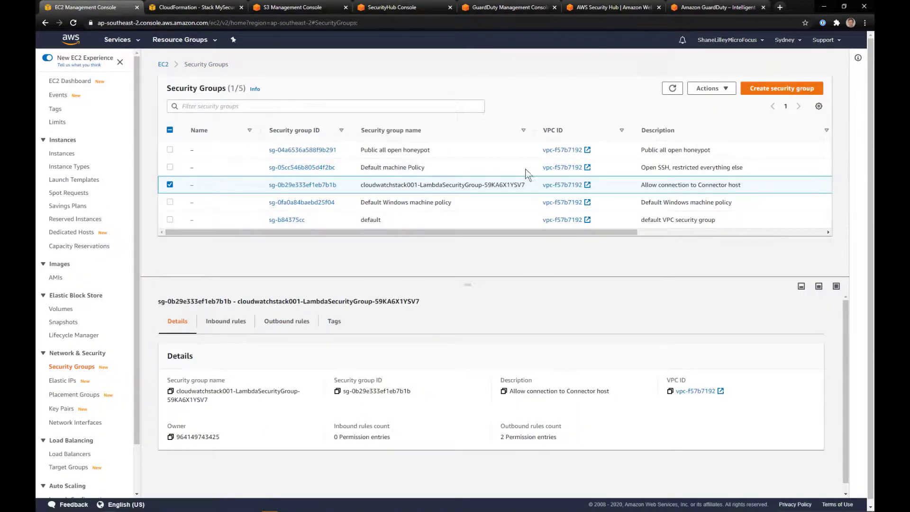
click(414, 174)
click(221, 327)
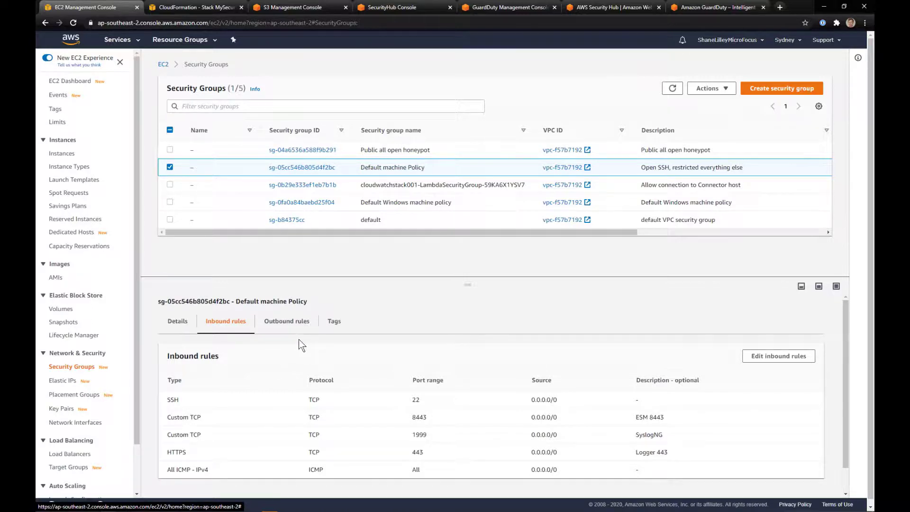
double_click(419, 434)
drag(536, 434, 555, 434)
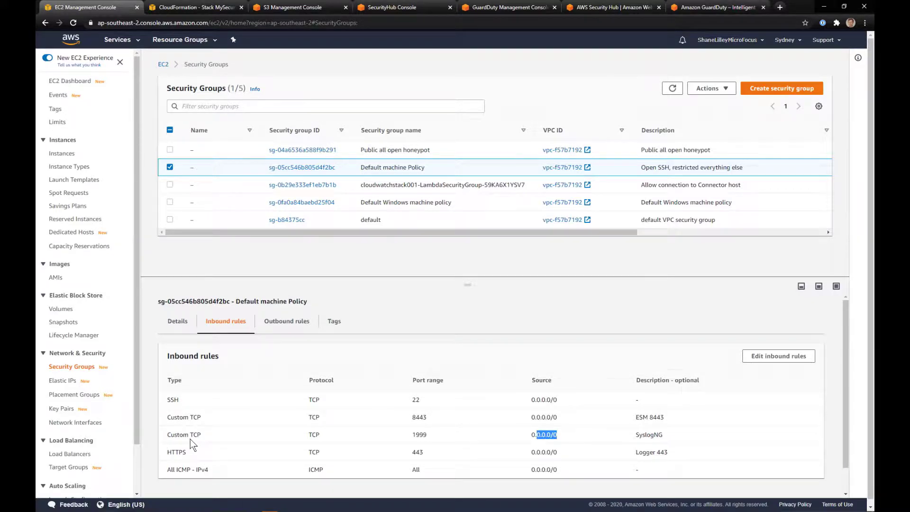
click(538, 437)
double_click(539, 436)
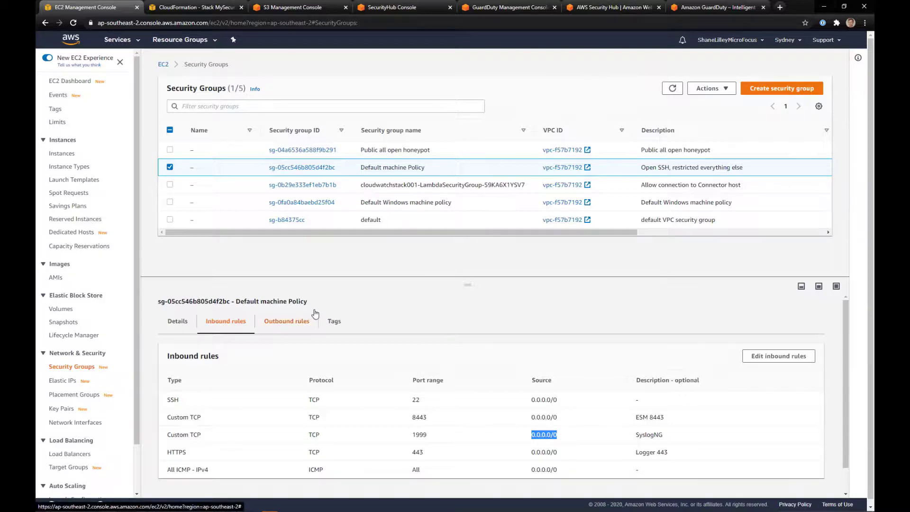
Return to CloudFormation's list of stacks, highlight MySecurityHubStack's description, and clear the selection
click(206, 8)
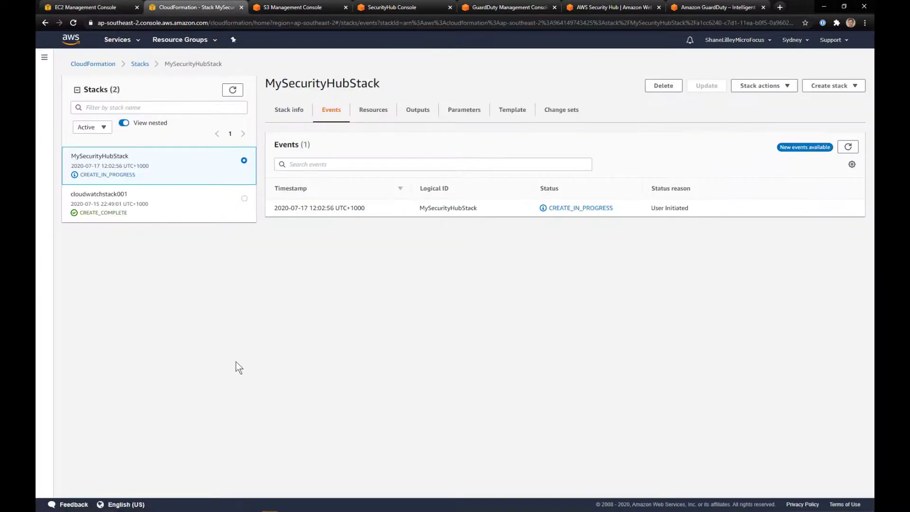
click(140, 66)
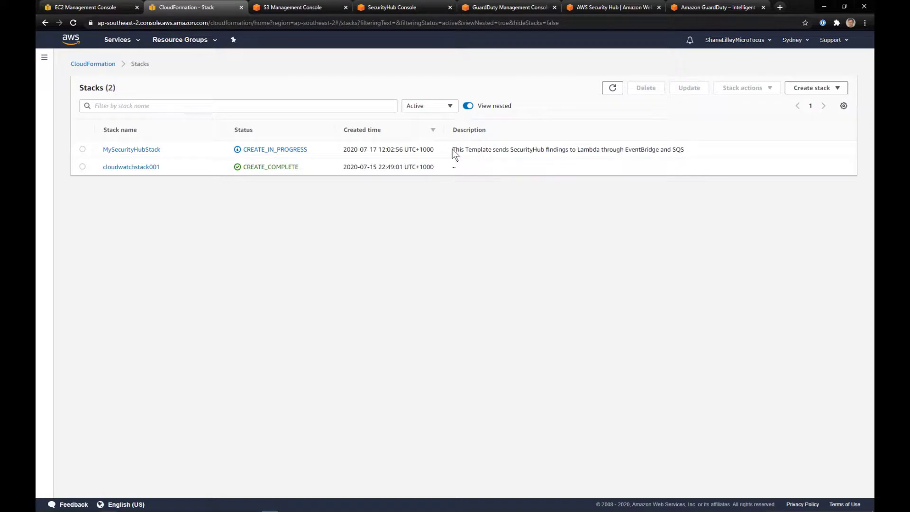
drag(453, 151, 689, 149)
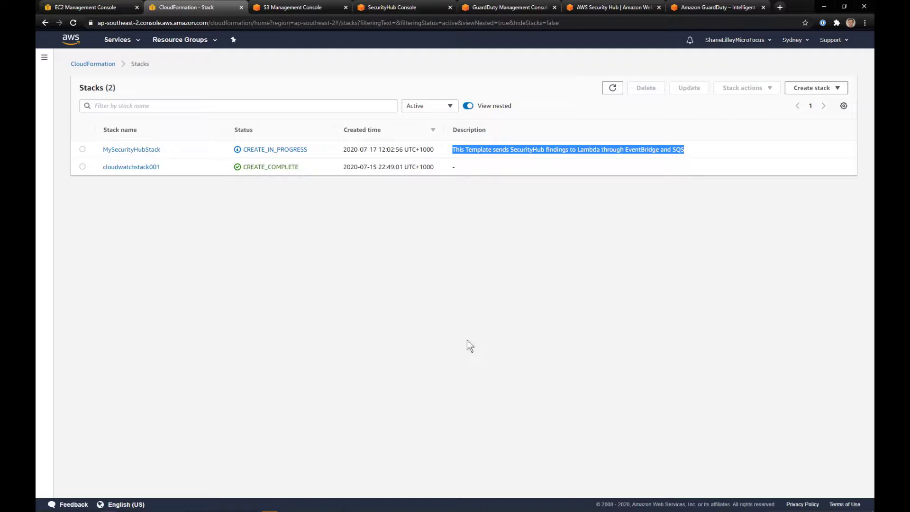
click(406, 356)
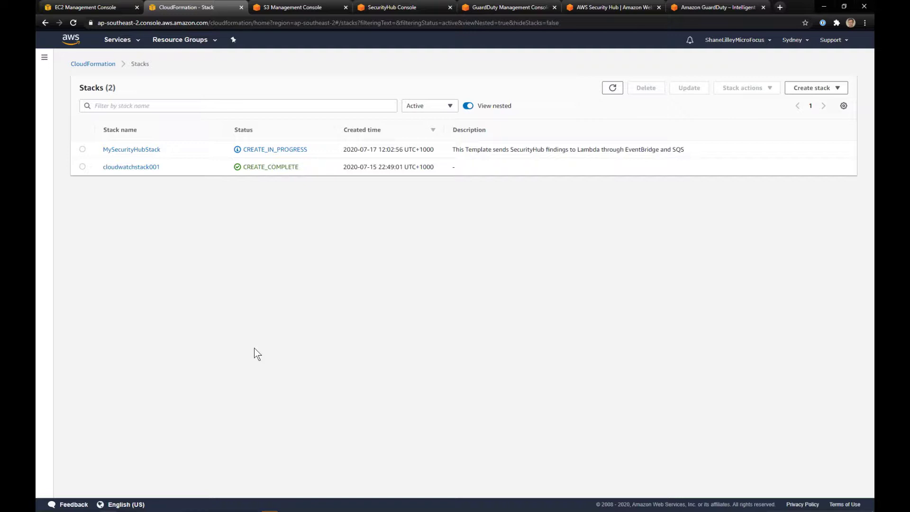
View the remote ArcSight Console briefly, then return to the stacks list and highlight MySecurityHubStack's status and description
click(219, 507)
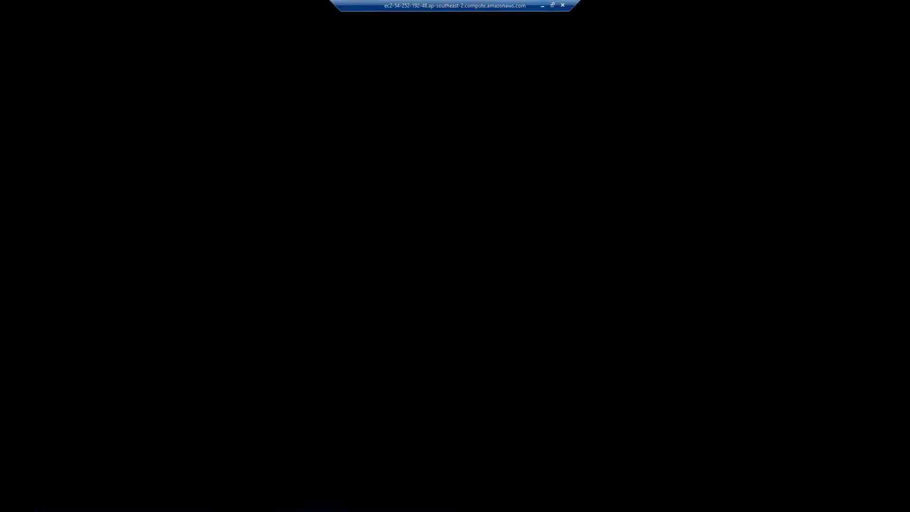
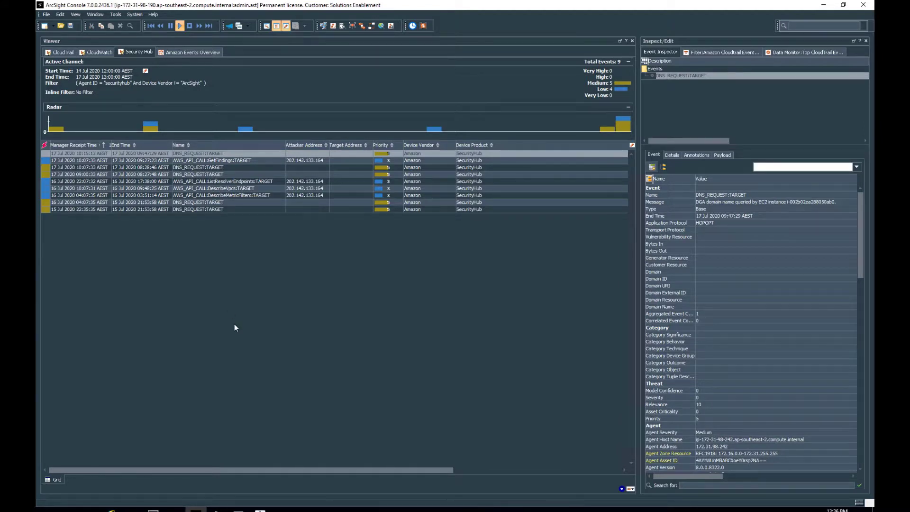
click(539, 5)
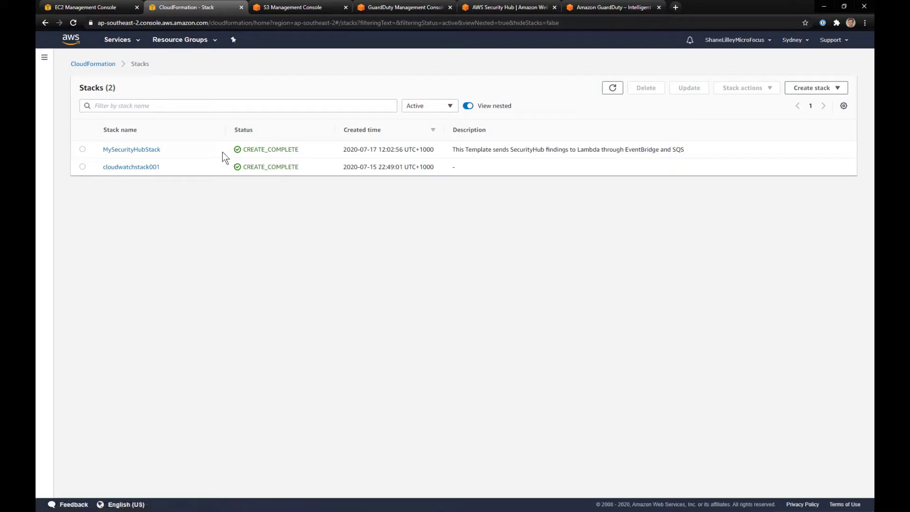
drag(244, 149, 298, 149)
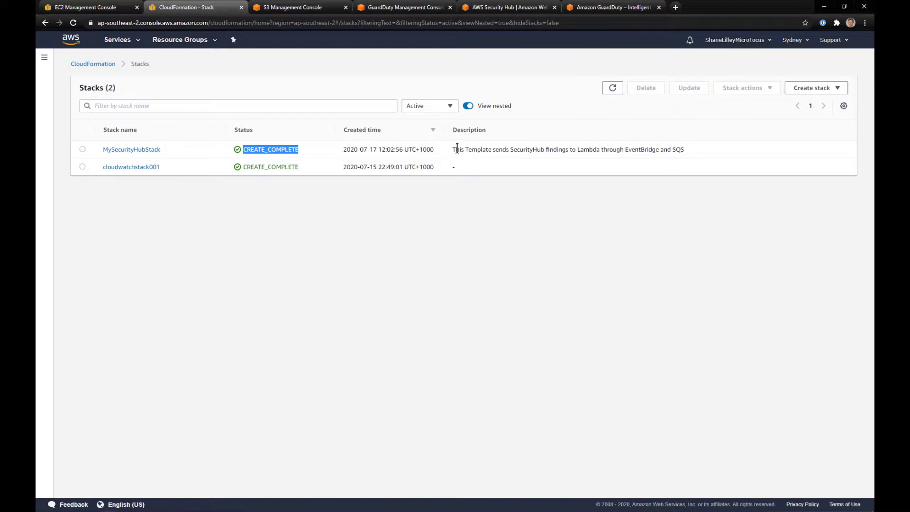
drag(456, 149, 611, 150)
click(339, 306)
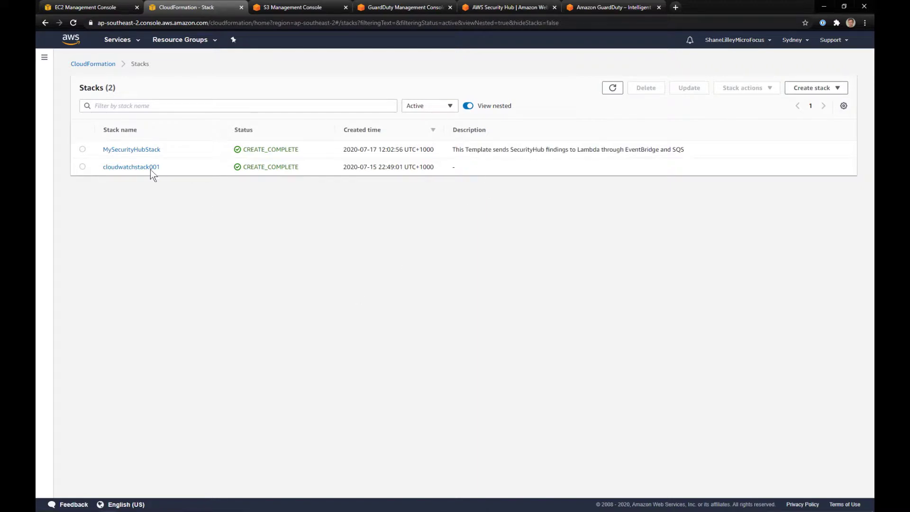
Open MySecurityHubStack and display the resources created by the stack
click(122, 150)
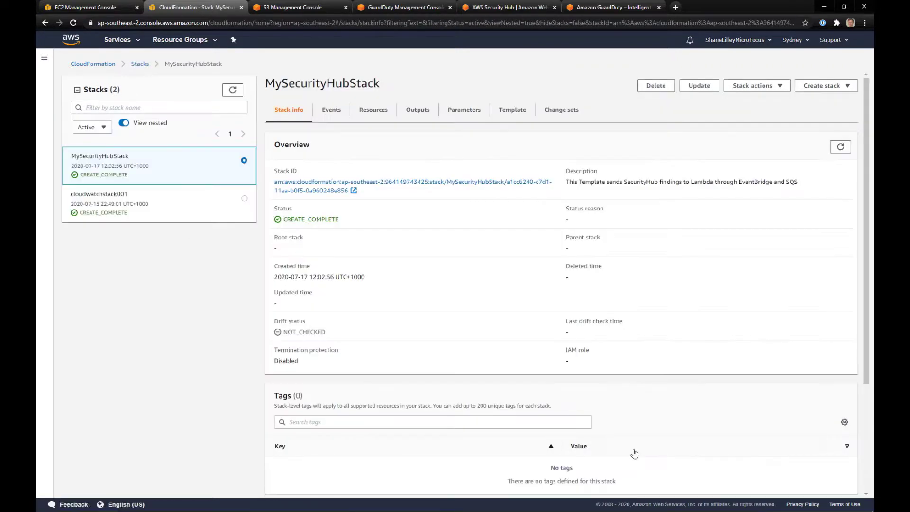
click(363, 110)
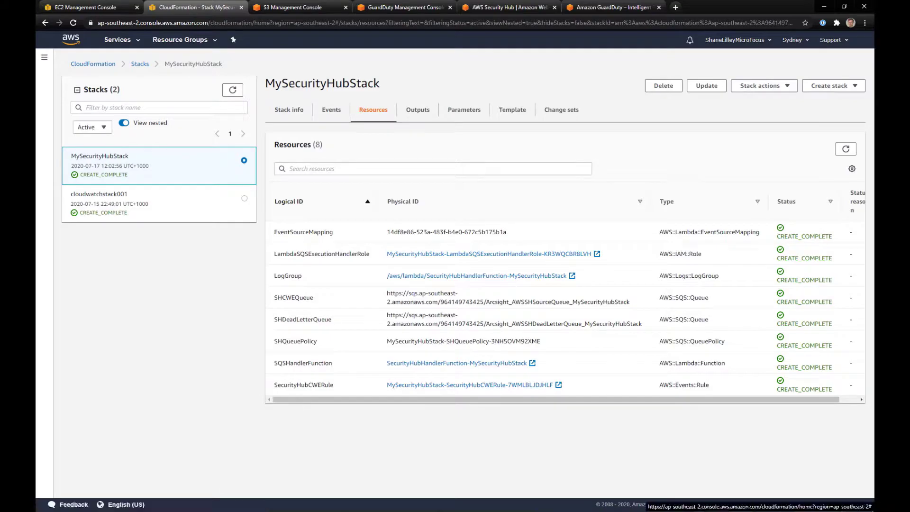
Switch to the remote ArcSight Console, open the CloudTrail channel, and select a securityhub GetInsightResults event
click(195, 509)
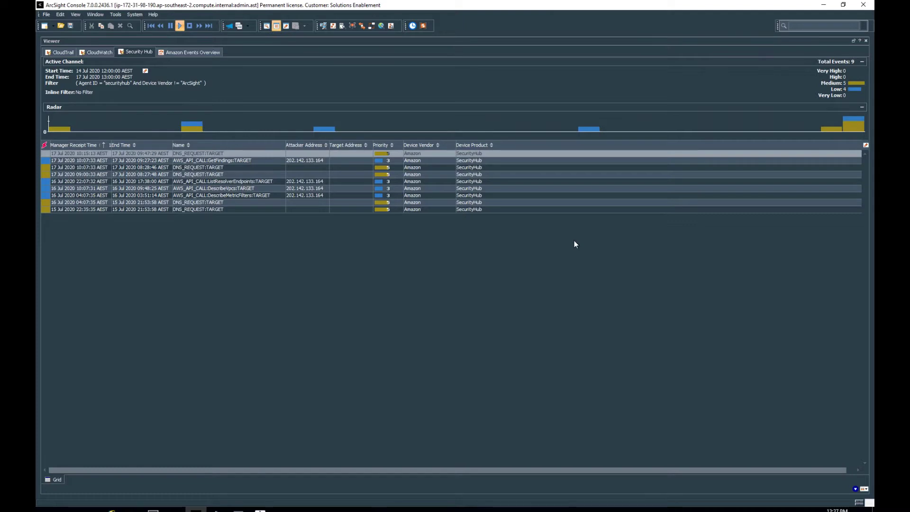
click(64, 52)
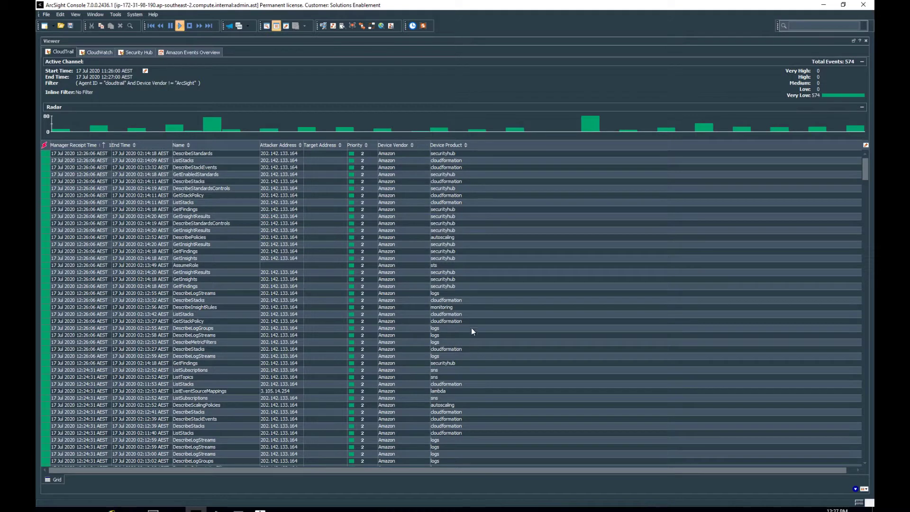
click(442, 217)
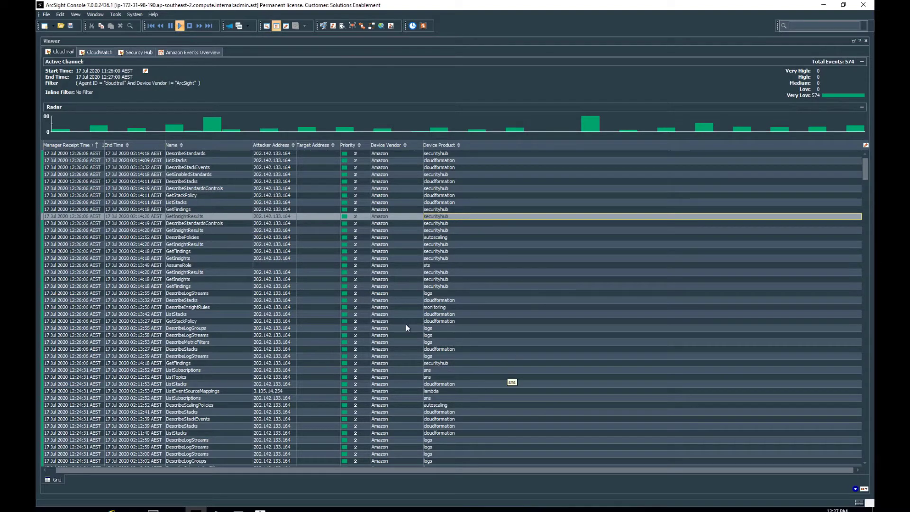
Inspect the priority 5 AWS Flow Log Event in the CloudWatch channel and select its Category Outcome field
click(104, 53)
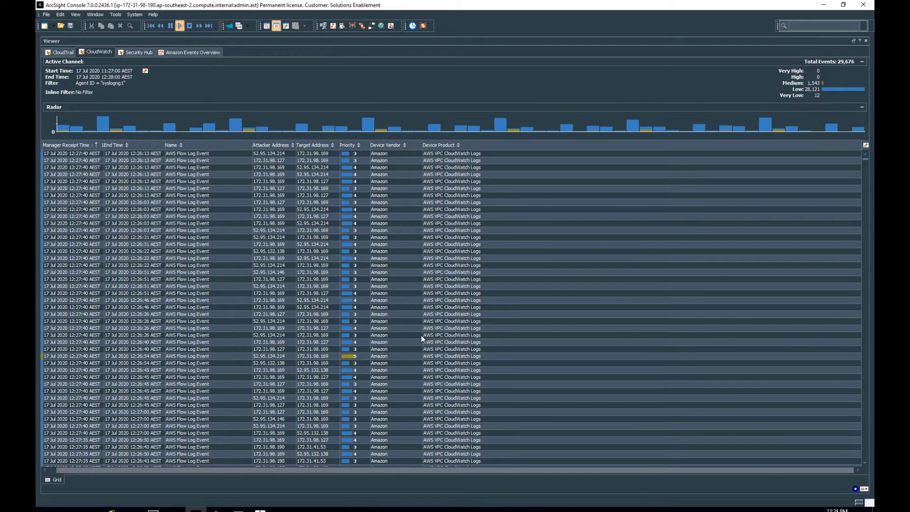
double_click(270, 357)
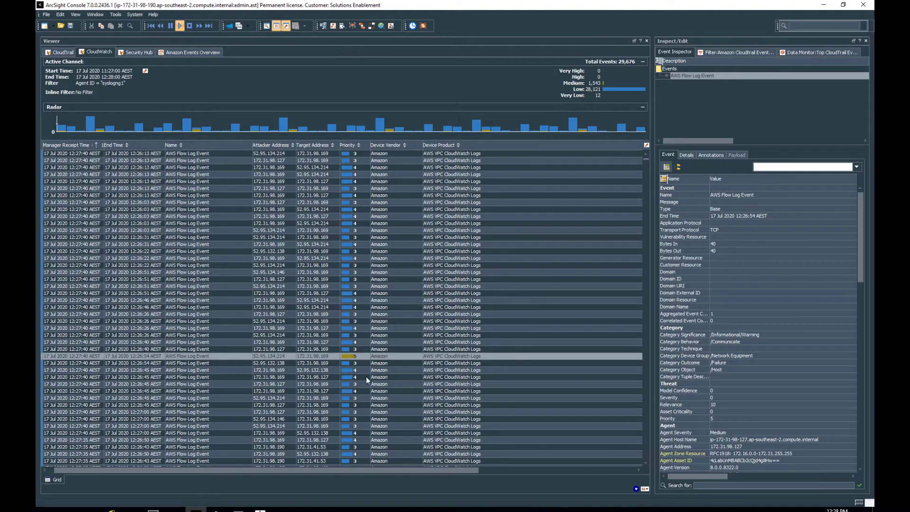
drag(862, 244, 873, 299)
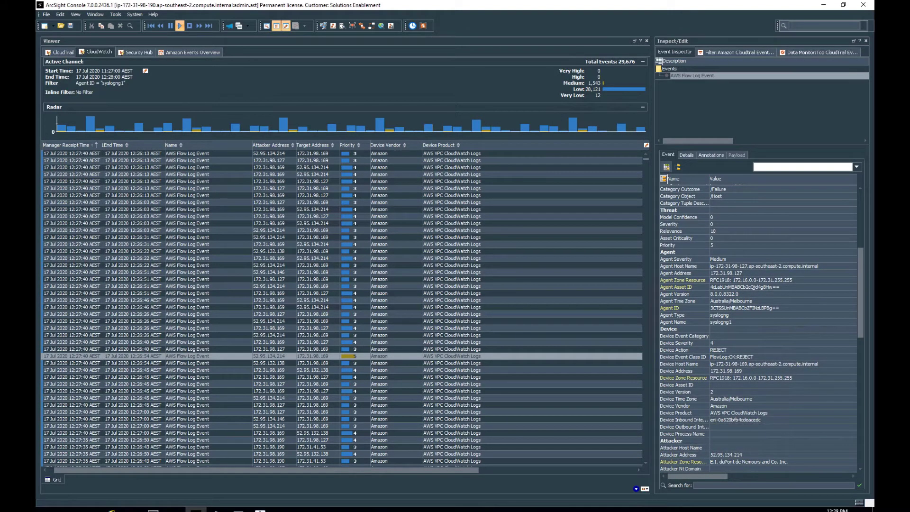
scroll(736, 235, down, 1)
scroll(737, 235, up, 4)
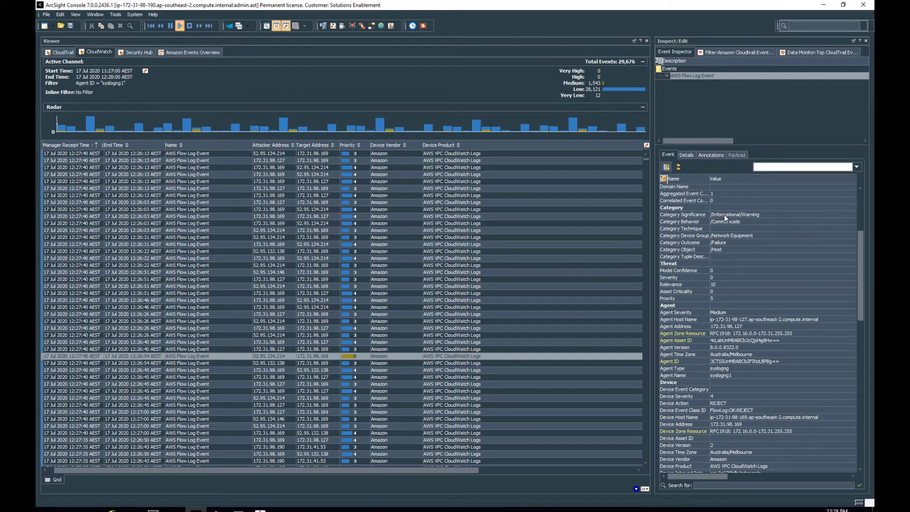
click(718, 243)
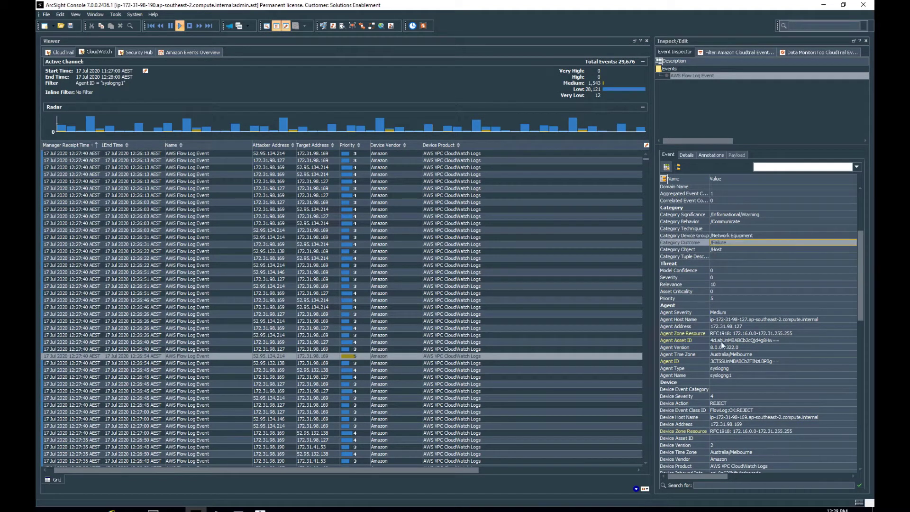
Select the flow log event's Device Action field in the inspector and return to the Security Hub channel
drag(861, 251, 864, 297)
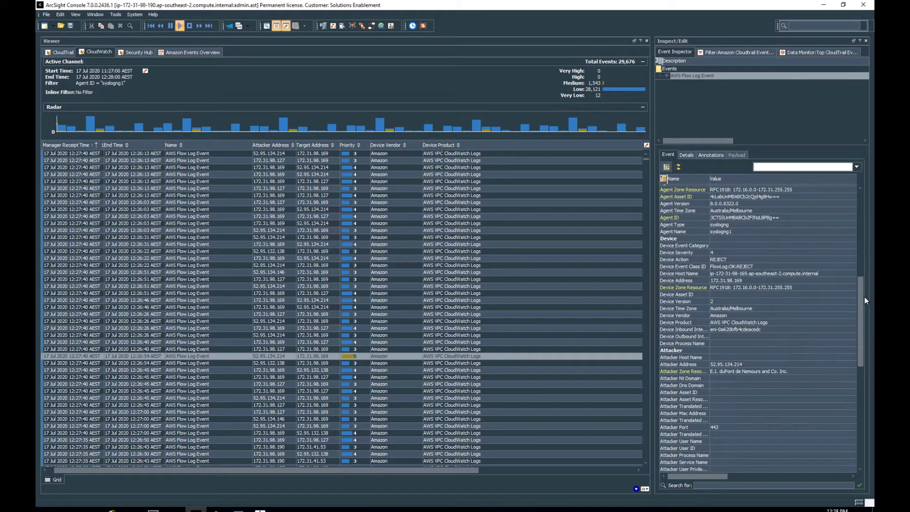
click(672, 261)
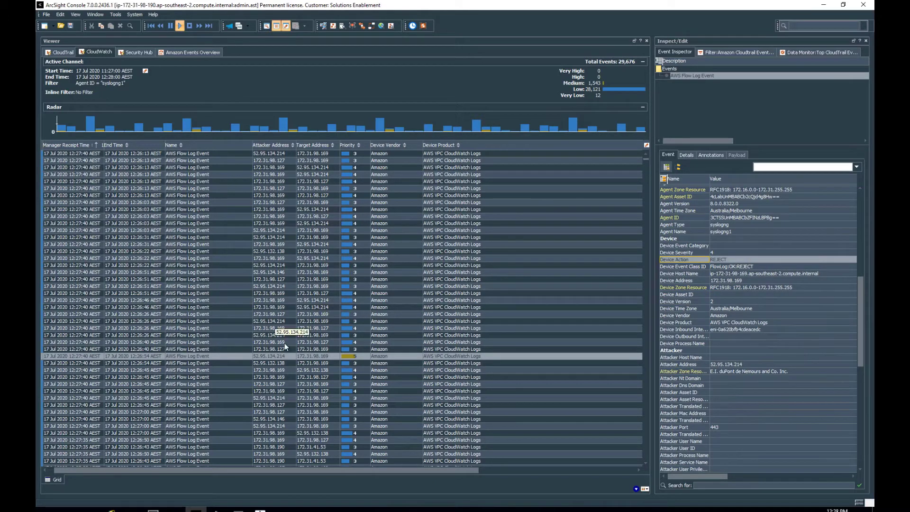
click(357, 348)
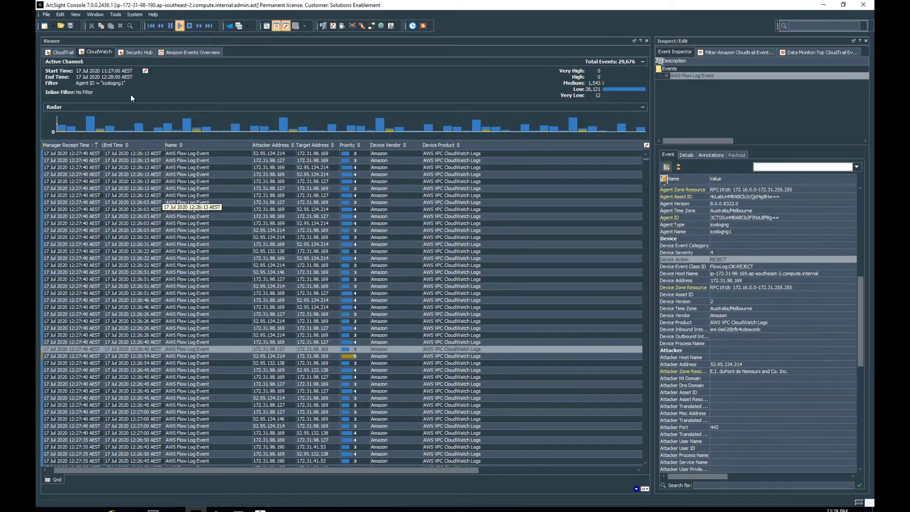
click(136, 52)
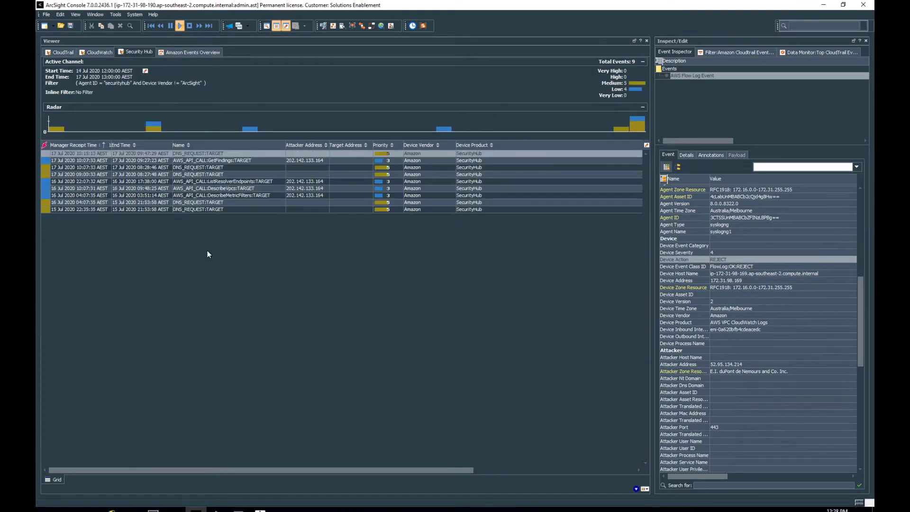